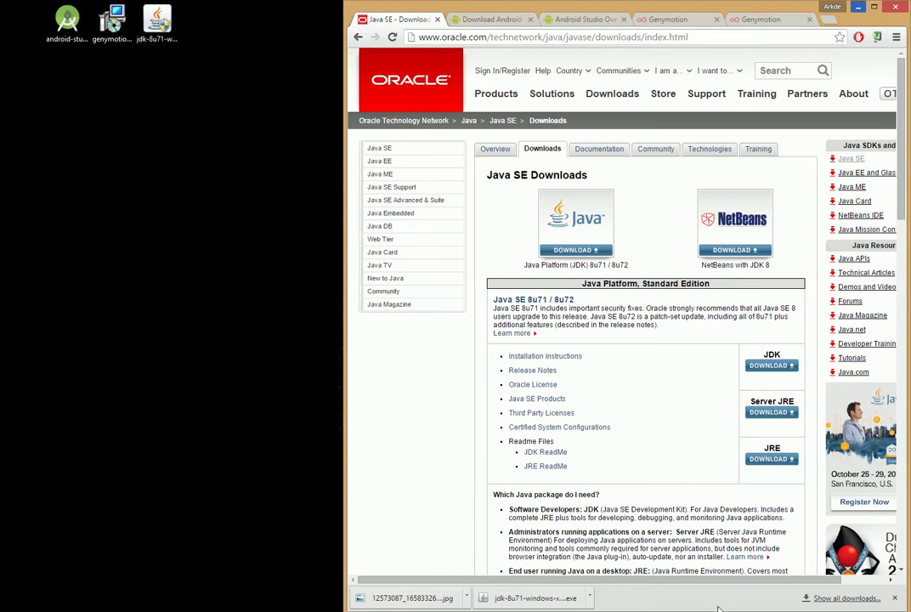
Dismiss the browser's download list and open the JDK download page to view the Java SE Development Kit 8 files
left_click(896, 599)
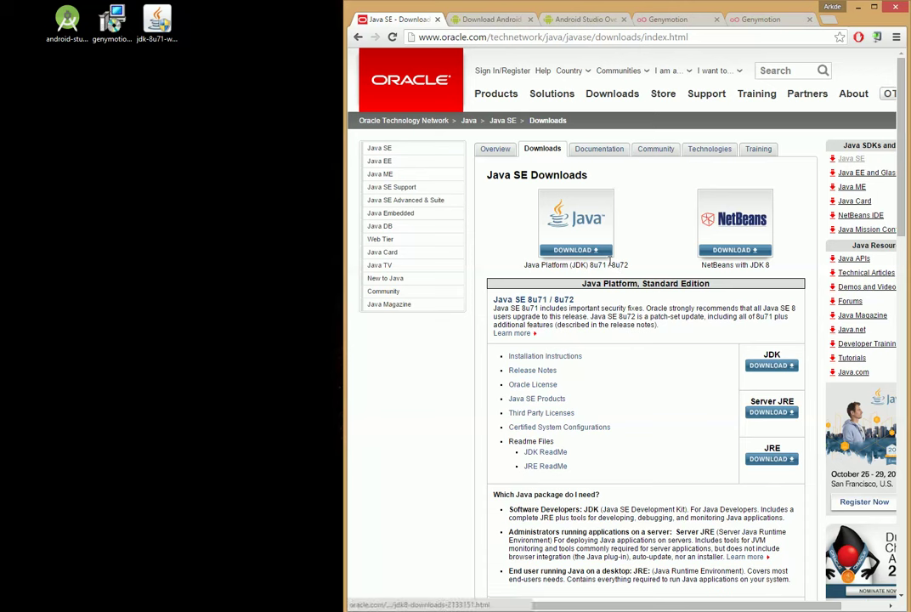
scroll(646, 357, "down", 1)
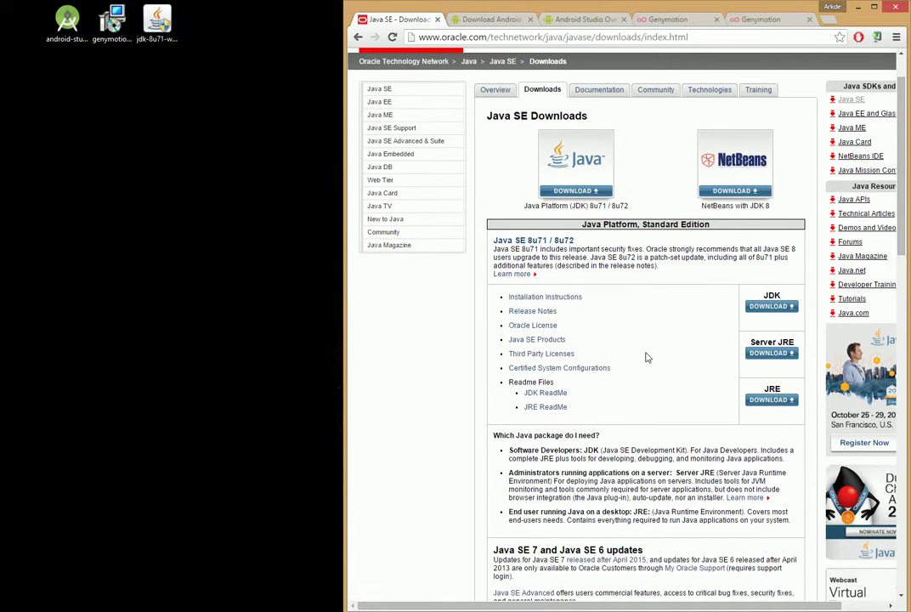
scroll(646, 357, "down", 3)
scroll(647, 354, "up", 4)
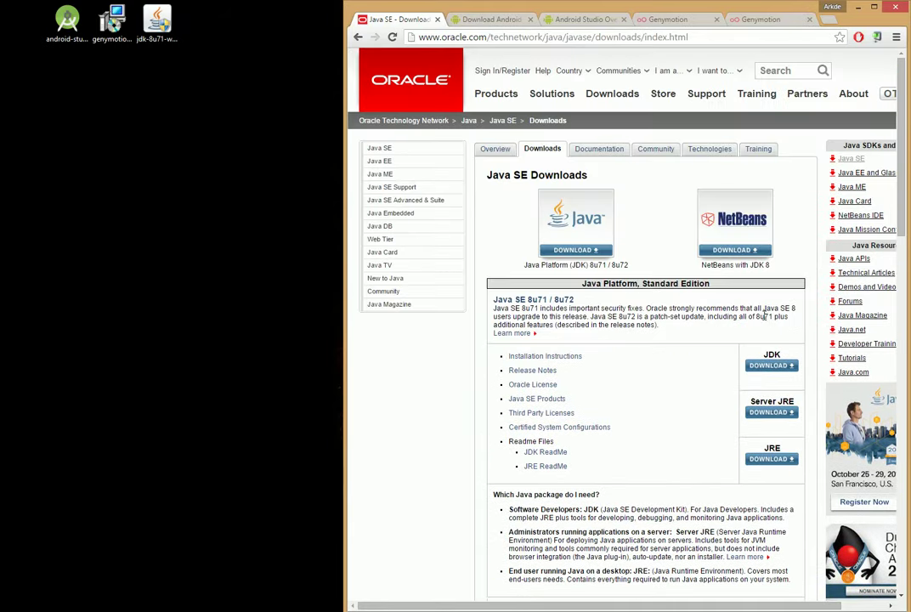
left_click(772, 366)
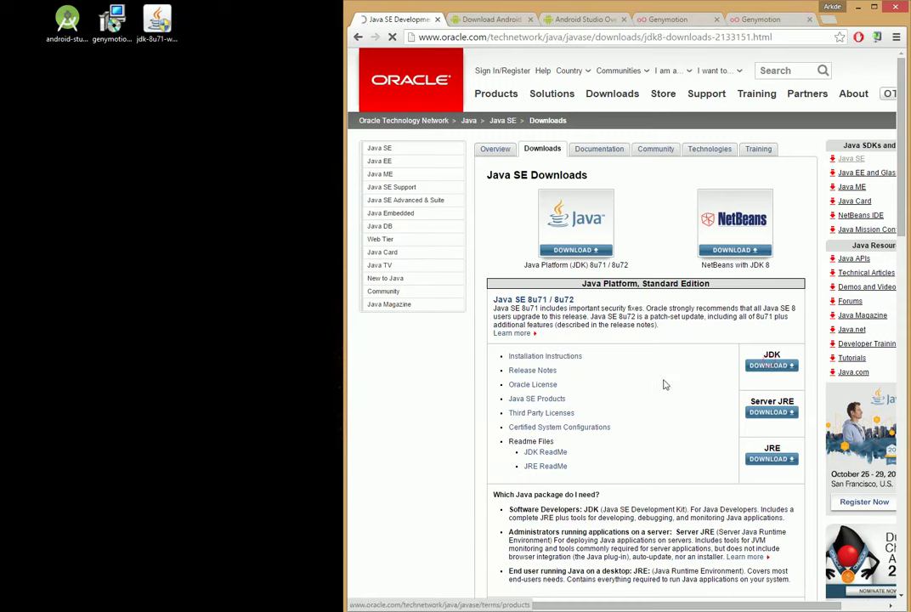
scroll(552, 340, "down", 1)
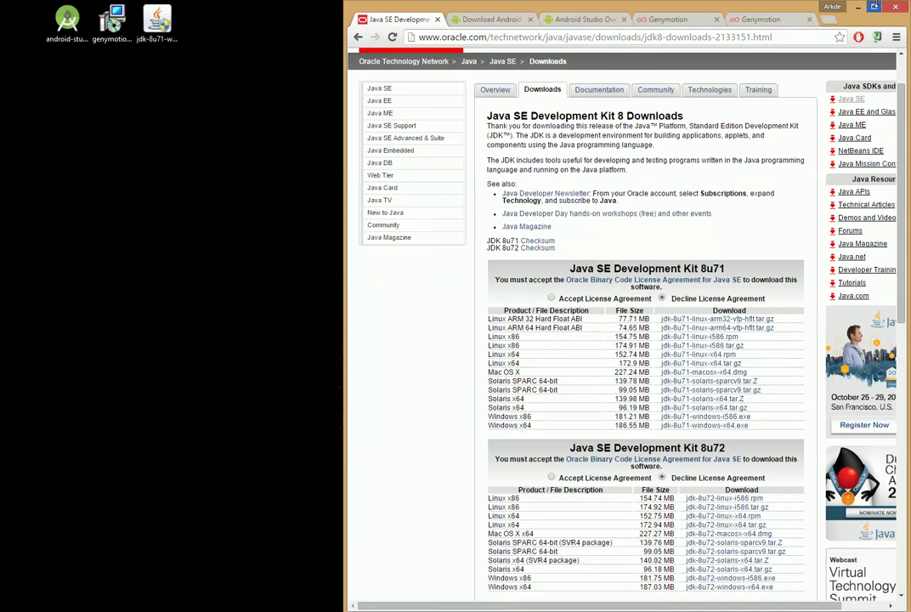
Install Java SE Development Kit 8 Update 71 from the desktop installer, keeping the default features and destination folders
left_click(859, 6)
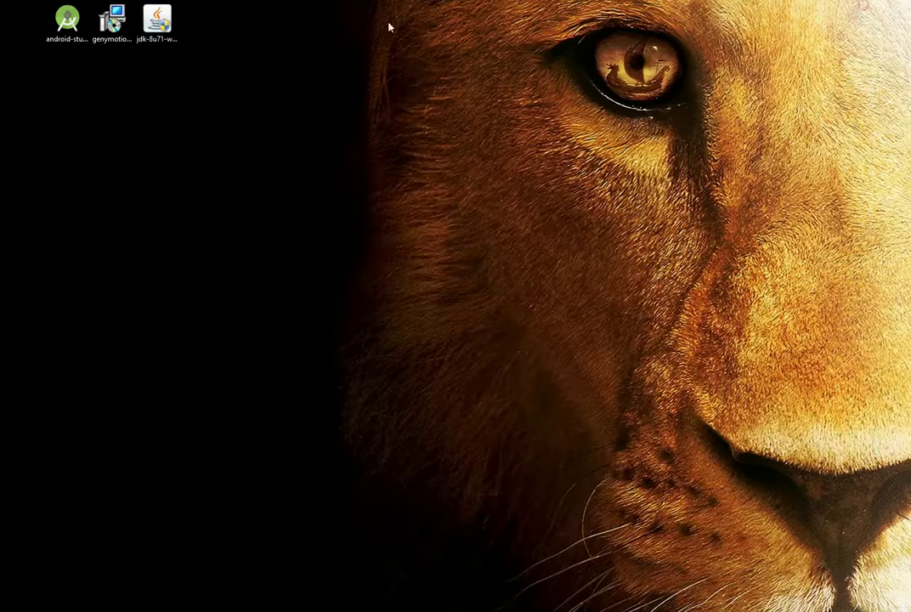
double_click(159, 26)
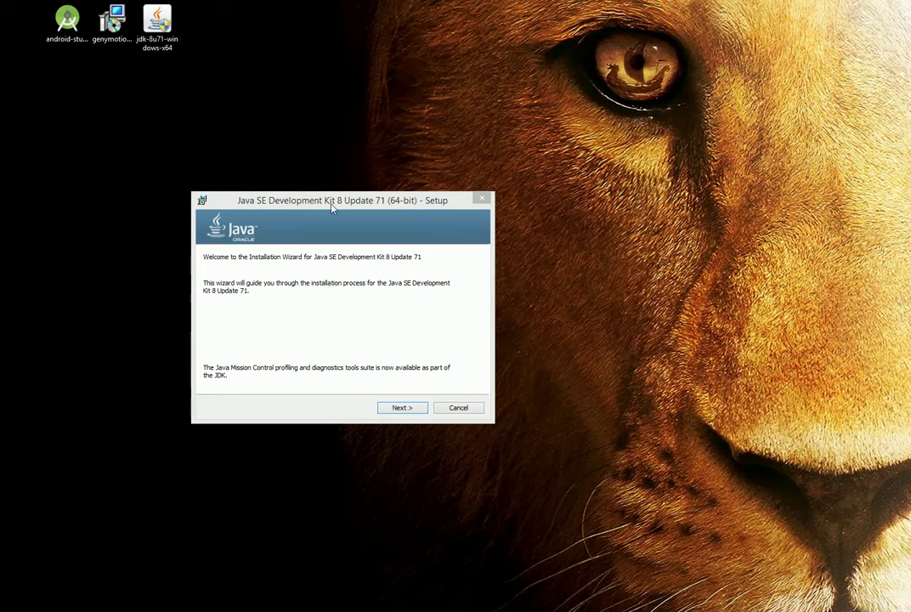
left_click_drag(332, 208, 450, 123)
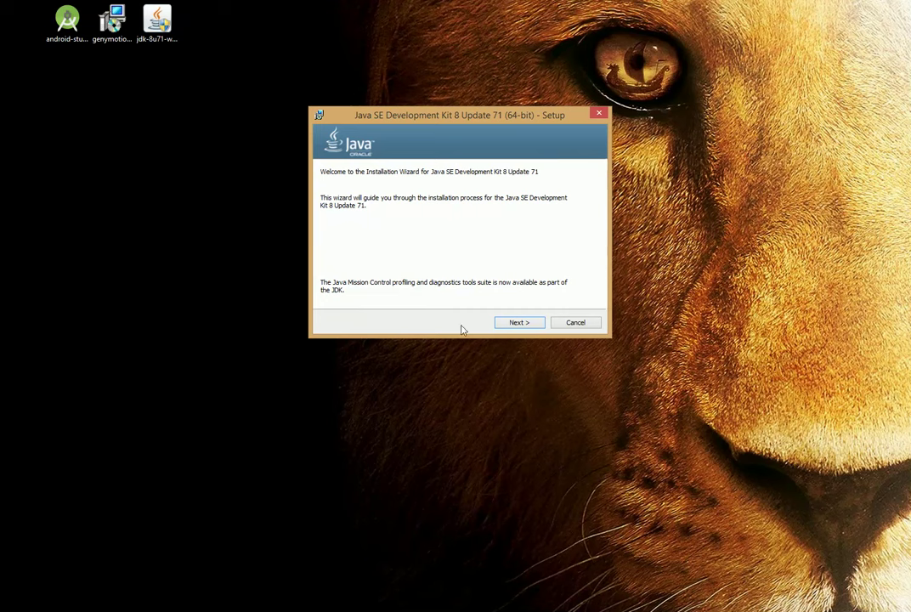
left_click(532, 323)
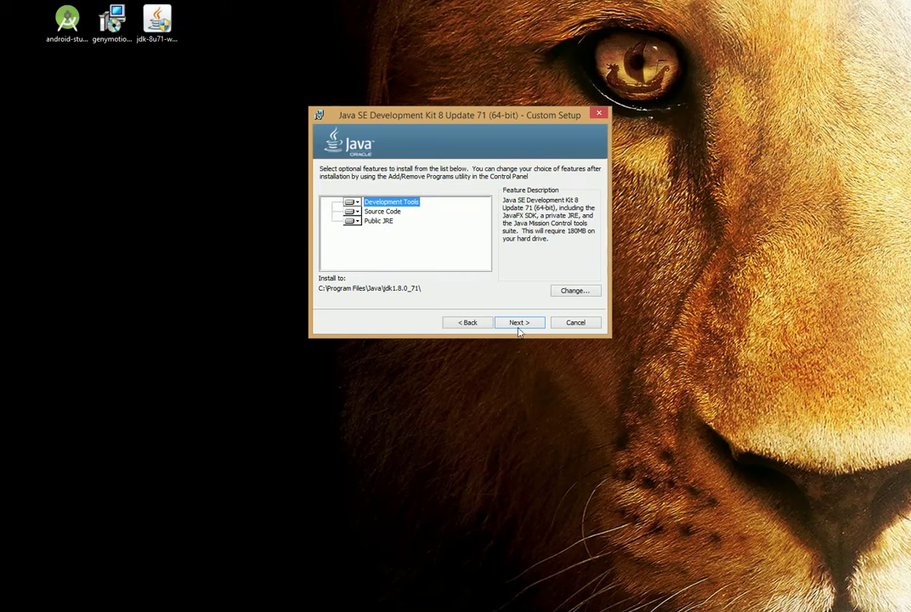
left_click(518, 327)
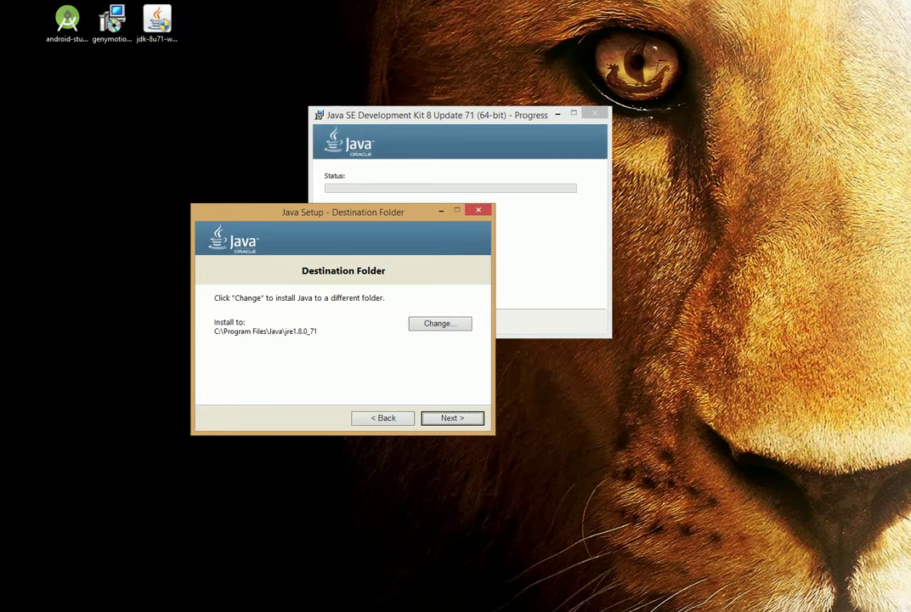
key("Return")
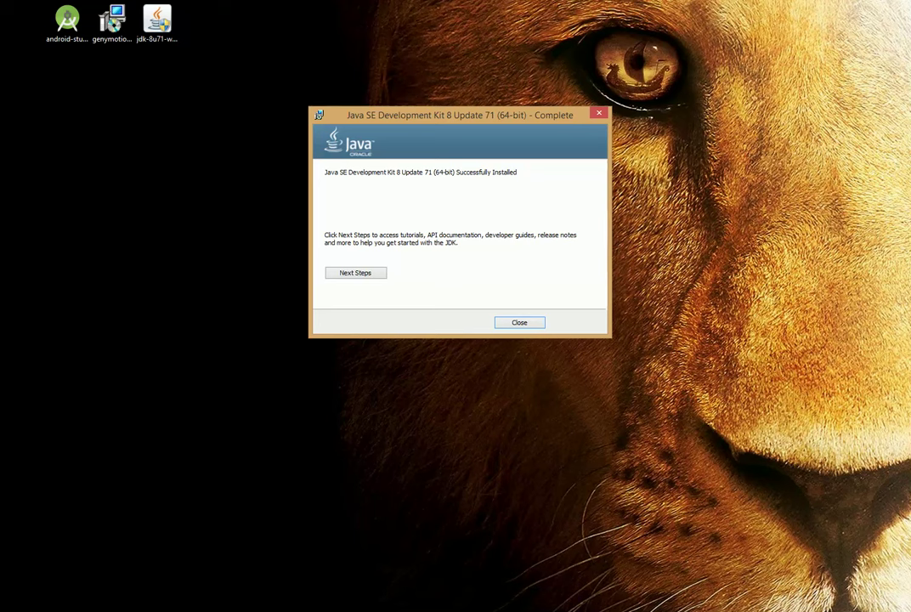
key("Return")
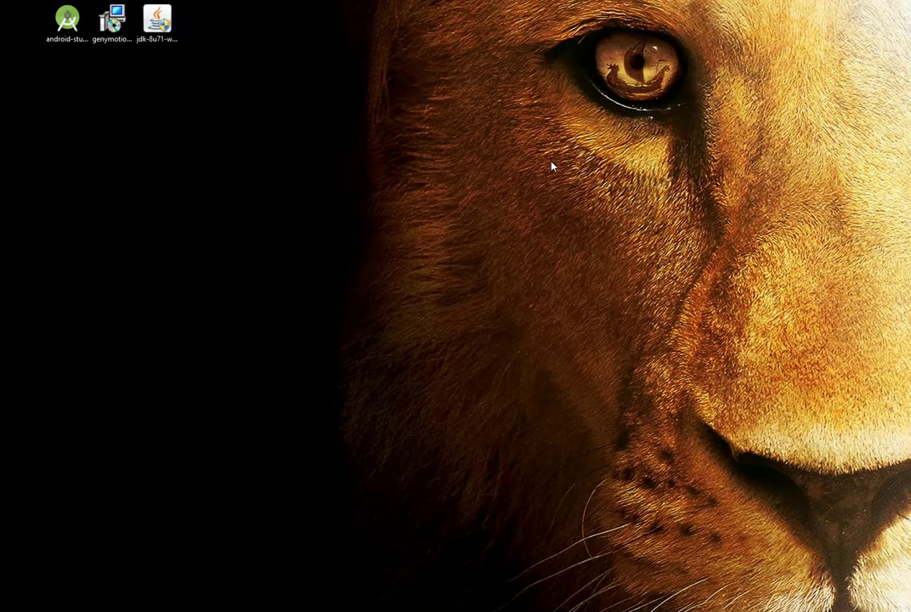
Open a command prompt and check the Java installation with java -version
right_click(5, 604)
left_click(77, 387)
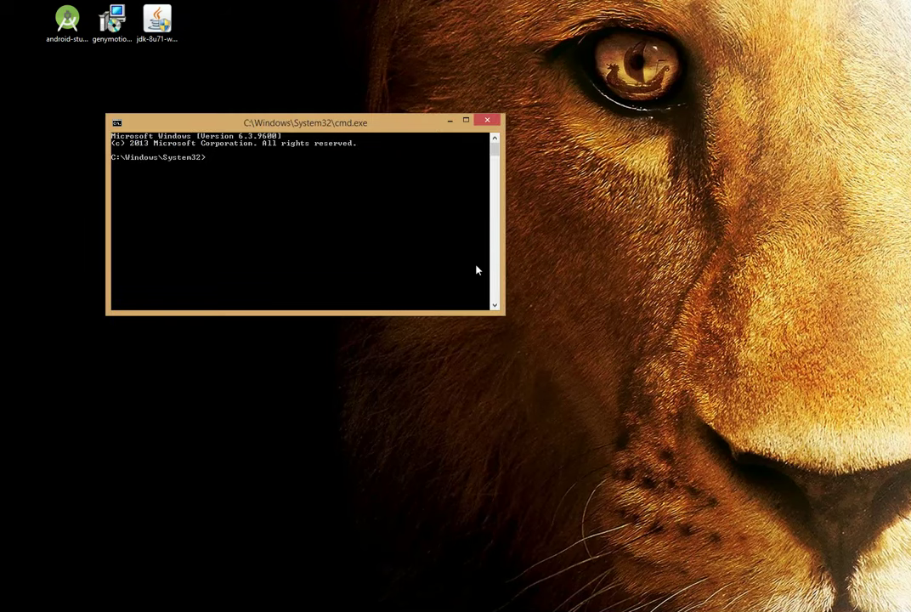
type("java -version")
key("Return")
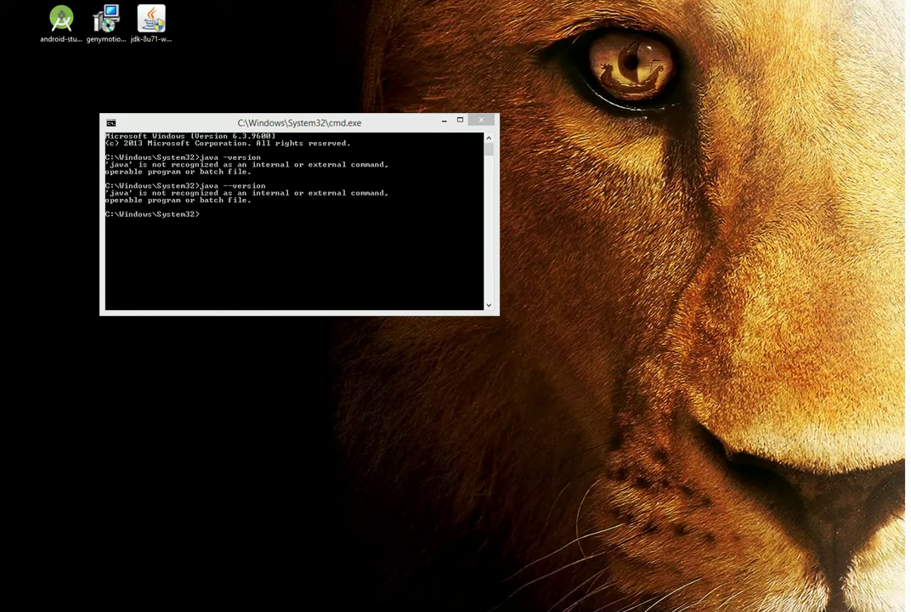
Append ;c:\Program Files\Java\jdk1.8.0_71\ to the Path system variable in Environment Variables
left_click_drag(0, 174, 741, 93)
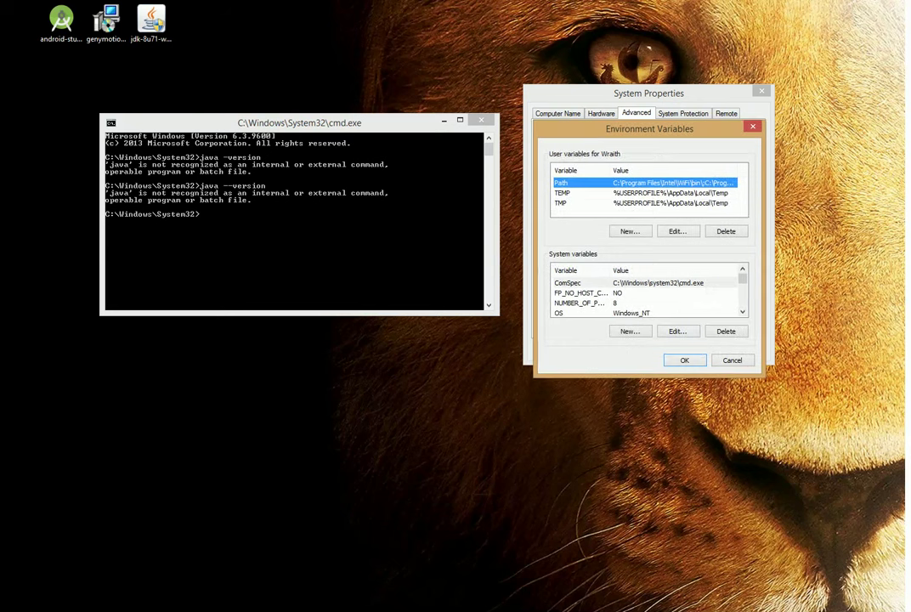
left_click(580, 282)
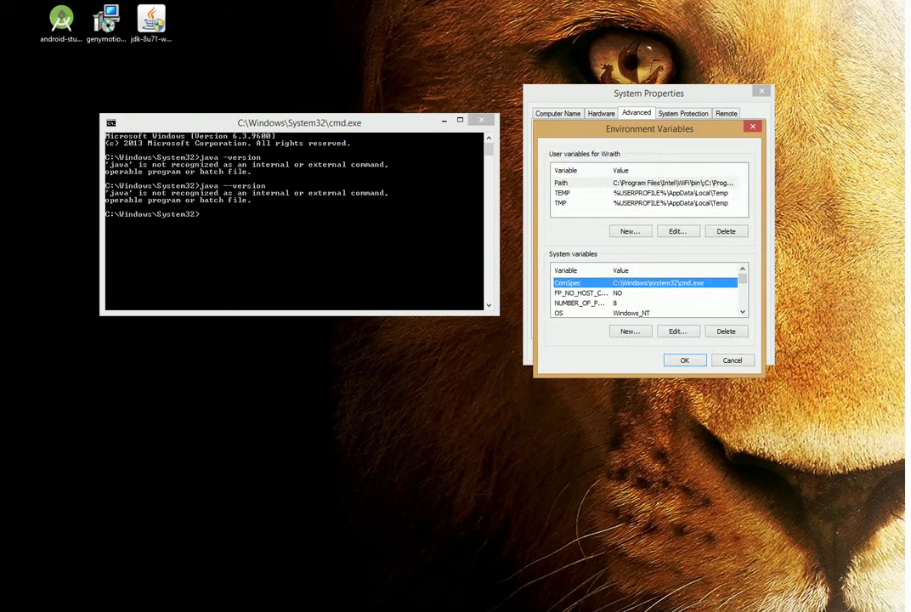
scroll(646, 293, "down", 1)
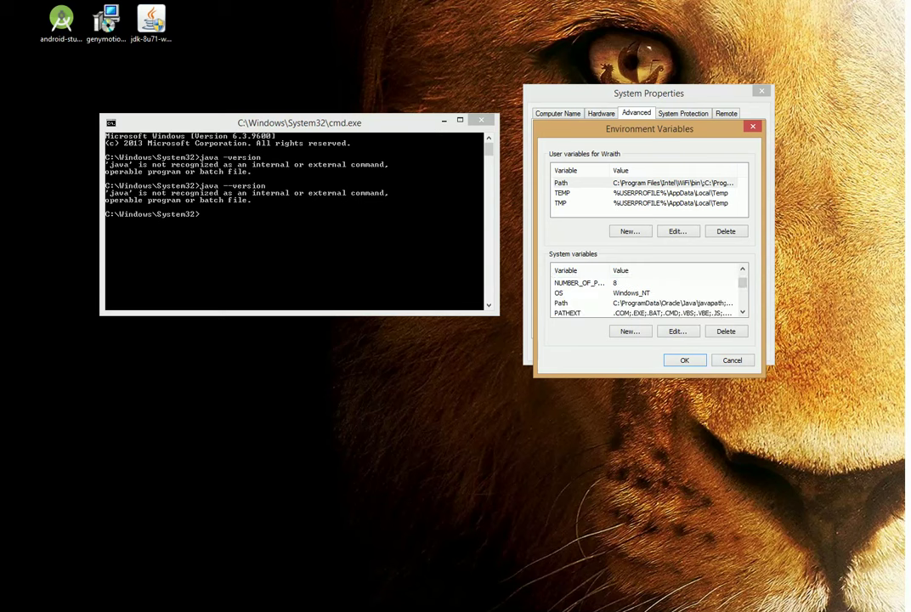
left_click(565, 302)
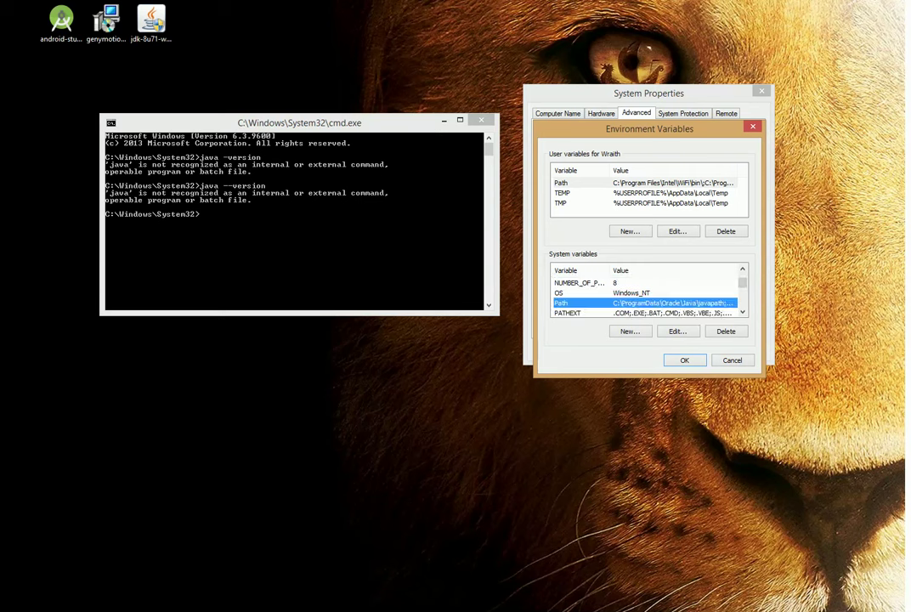
left_click(677, 331)
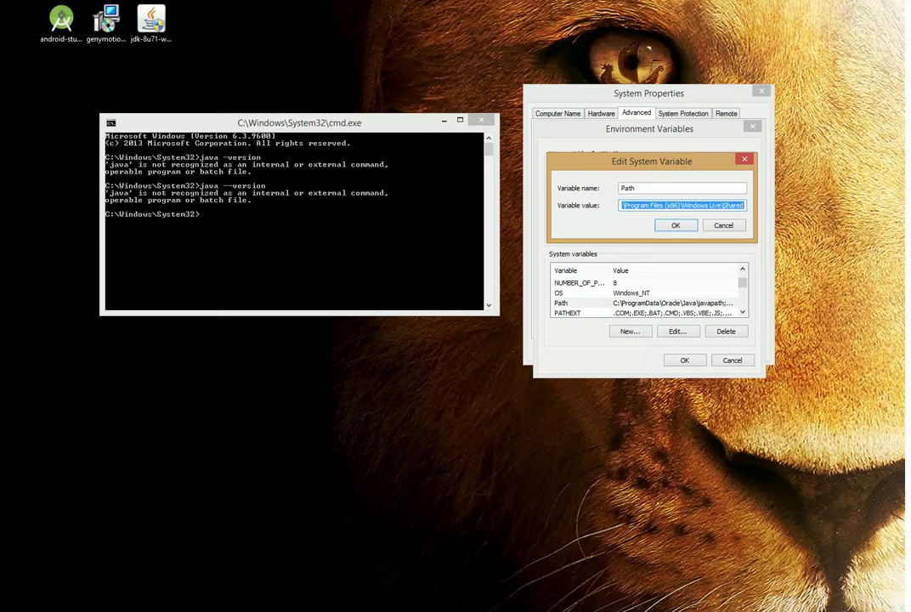
left_click(744, 205)
left_click_drag(652, 160, 271, 76)
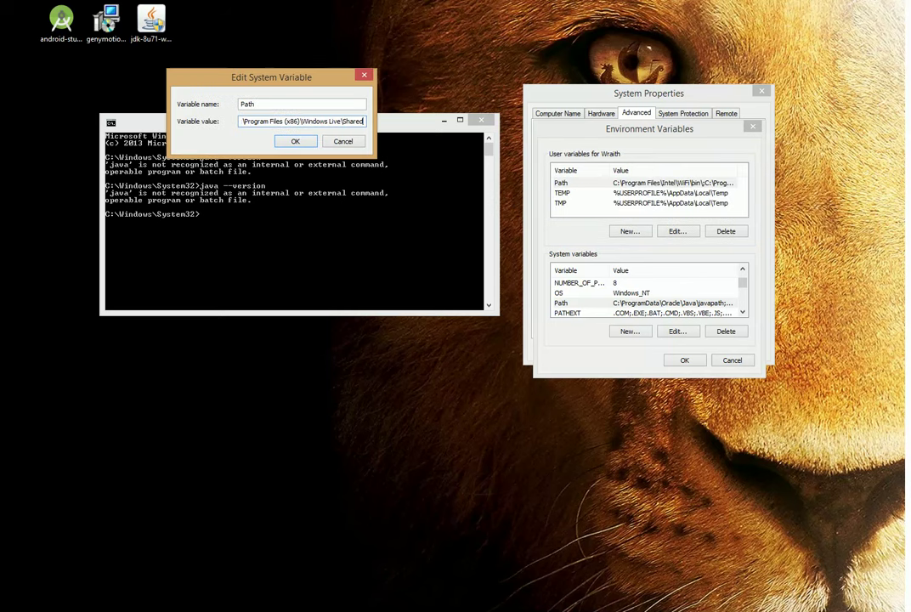
type(";")
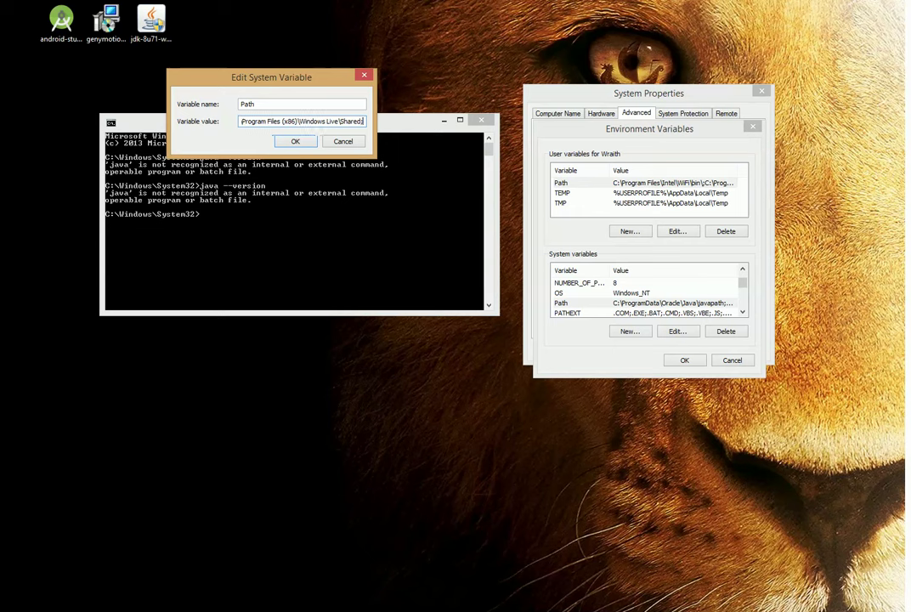
type("c:\\Program Files\\Java\\jdk1.8.0_71\\")
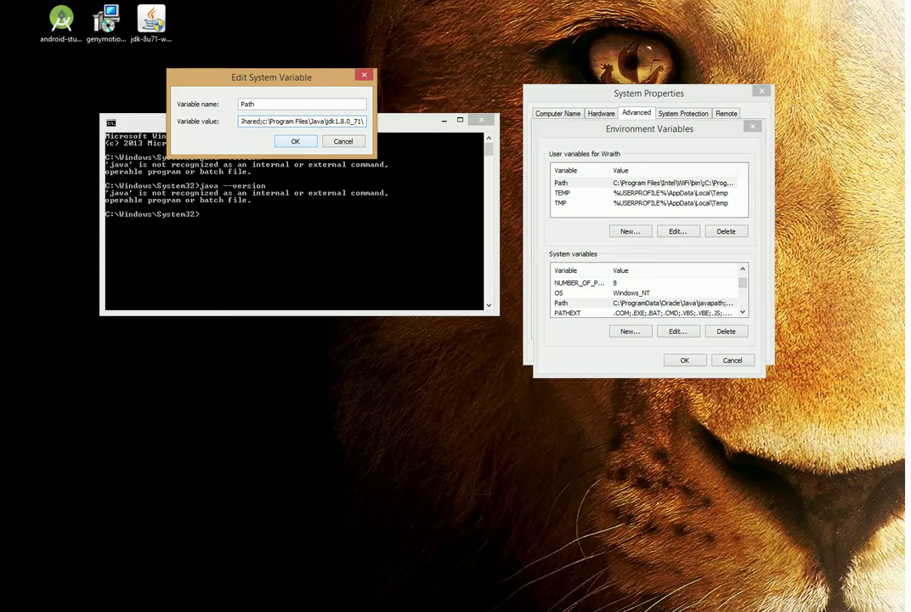
key("Return")
Replace the old command prompt with a new one and check the Java installation again with java -version
left_click(481, 120)
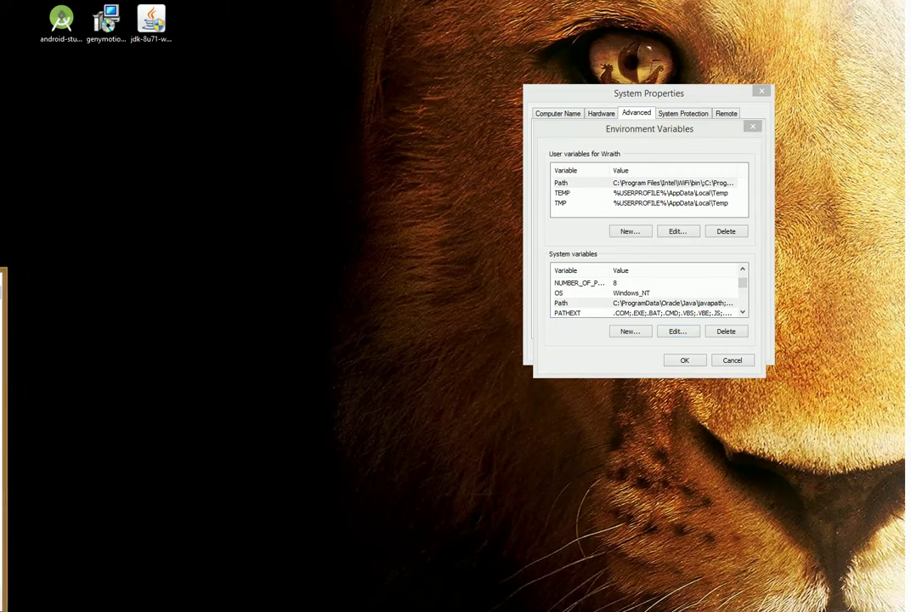
left_click(2, 366)
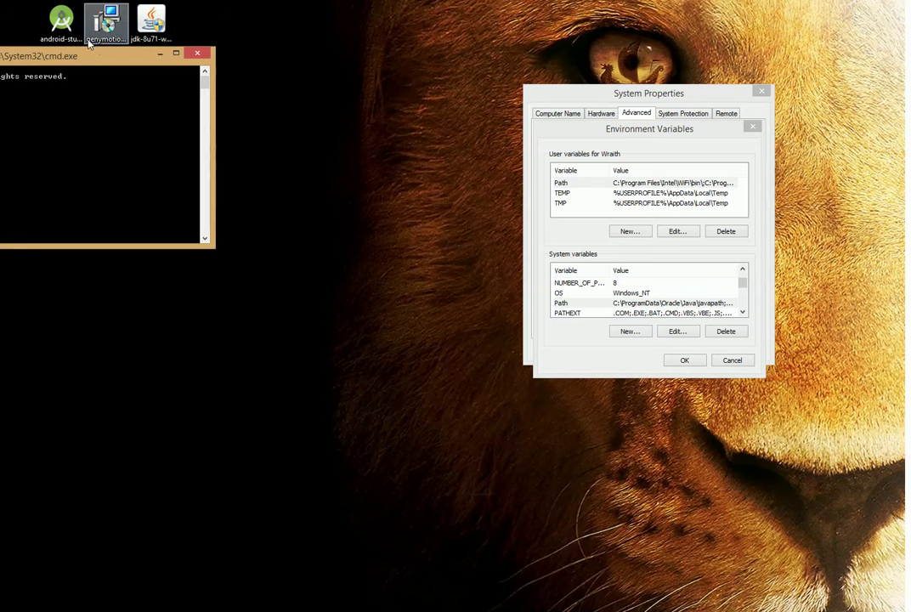
left_click_drag(72, 59, 374, 126)
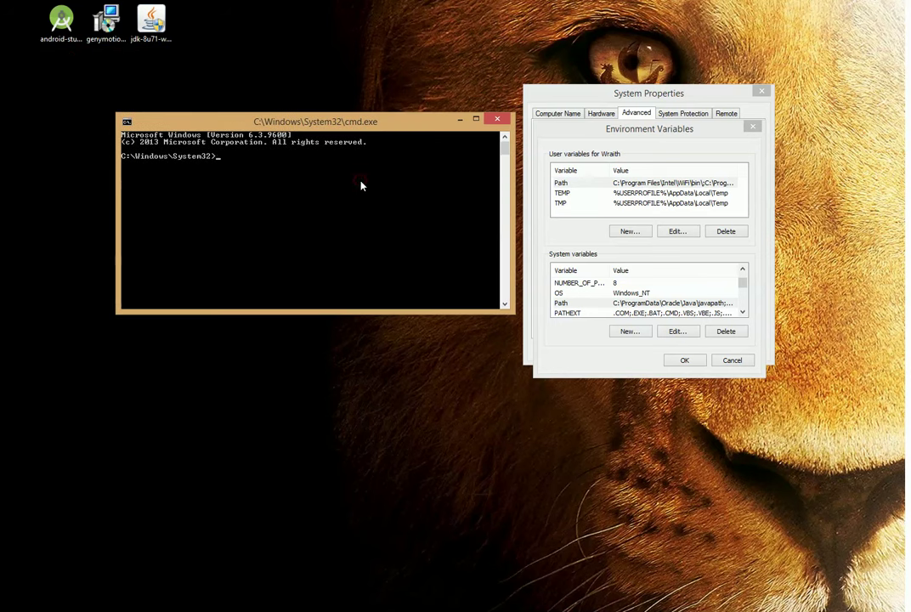
type("java -version")
key("Return")
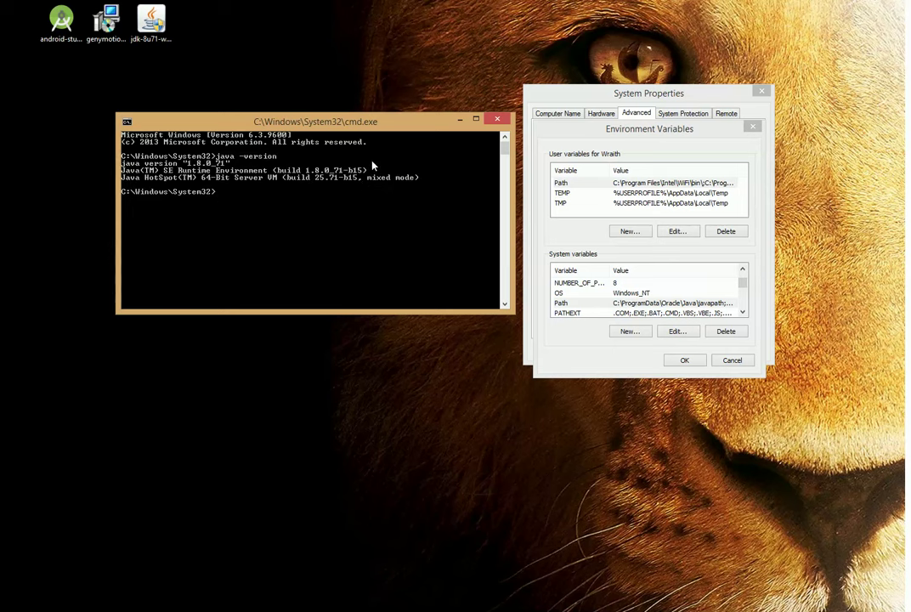
Close the Environment Variables and System Properties dialogs and the command prompt
left_click(759, 126)
left_click(761, 91)
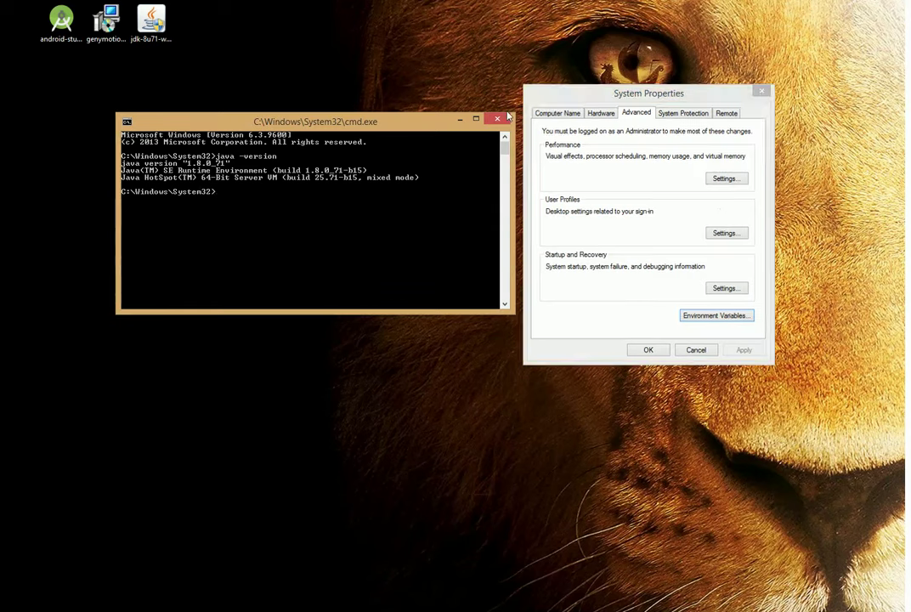
left_click(510, 120)
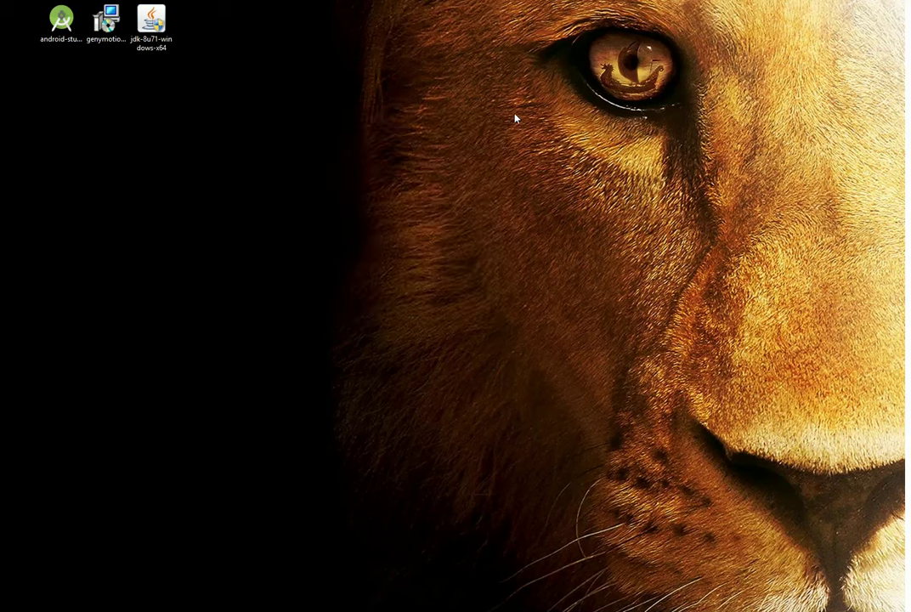
Launch the Android Studio bundle installer, and in the browser review the terms and conditions for downloading Android Studio for Windows
left_click(60, 24)
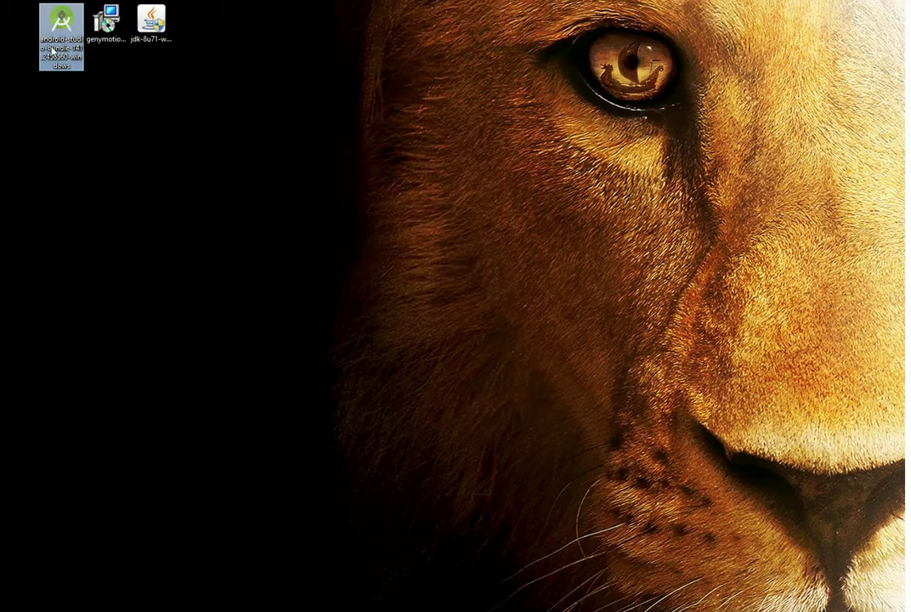
left_click(51, 459)
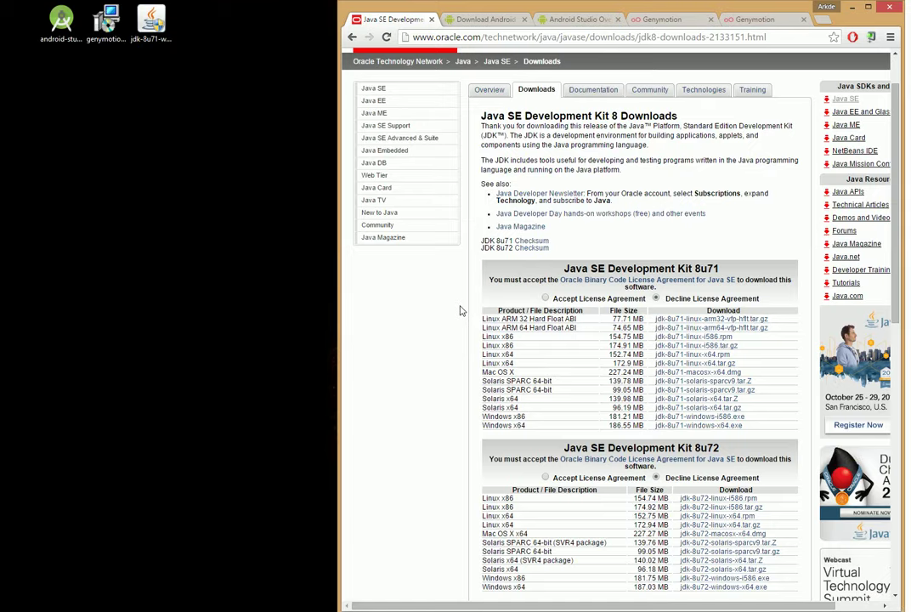
left_click(465, 22)
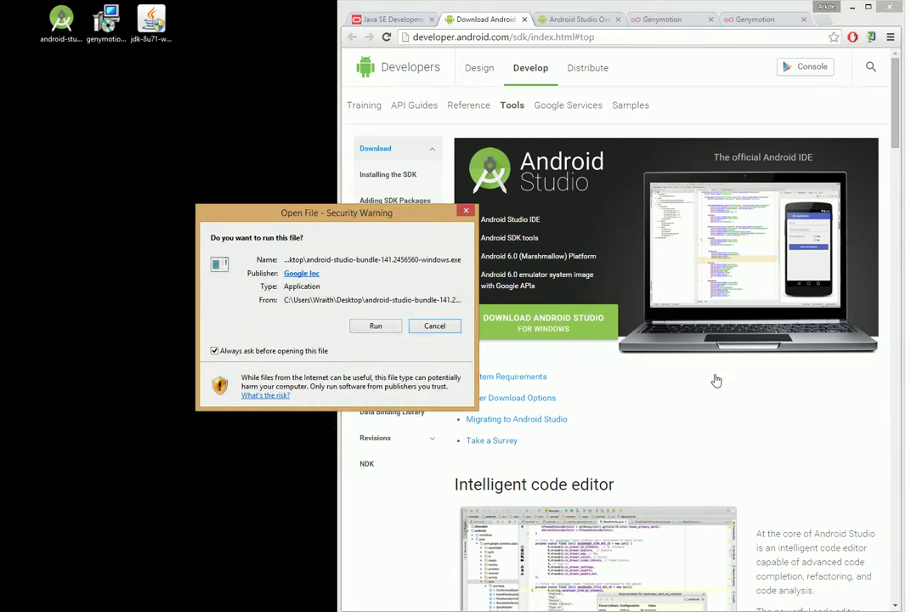
left_click(574, 323)
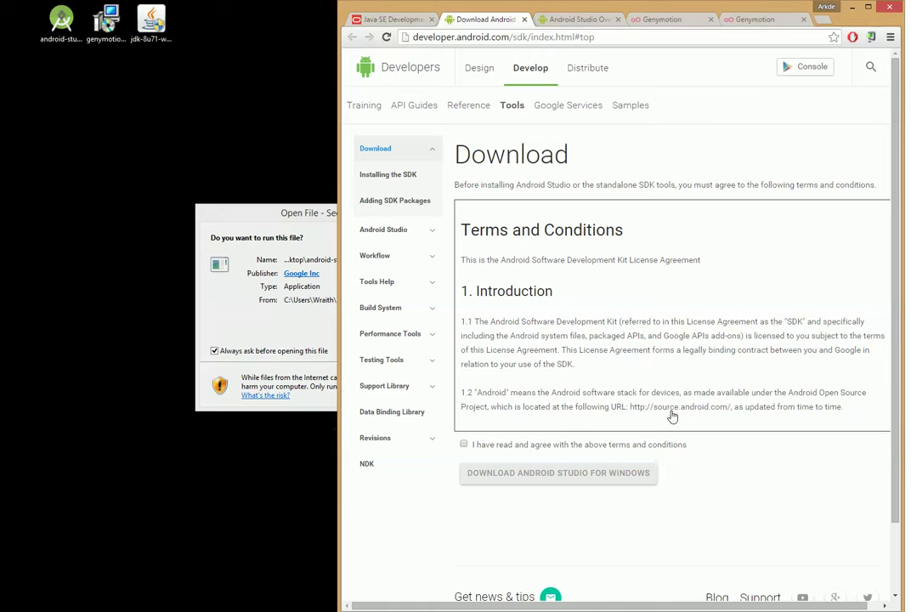
scroll(643, 337, "down", 2)
scroll(595, 323, "up", 2)
scroll(464, 374, "down", 4)
scroll(452, 381, "down", 1)
scroll(544, 391, "up", 5)
Look through the Android Studio Overview page, from the project structure to the memory monitoring and heap dump sections
left_click(578, 19)
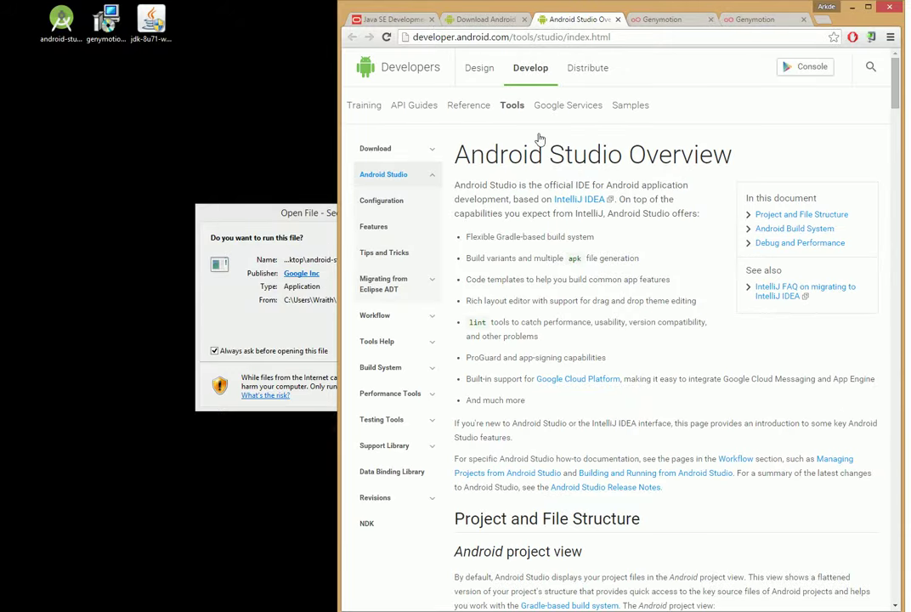
scroll(627, 309, "down", 1)
scroll(627, 309, "down", 18)
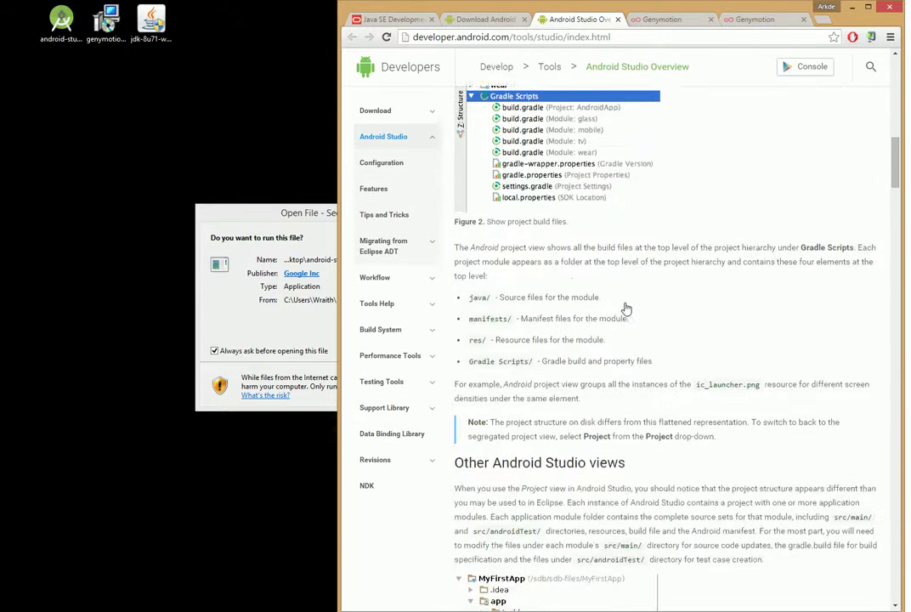
scroll(627, 301, "down", 18)
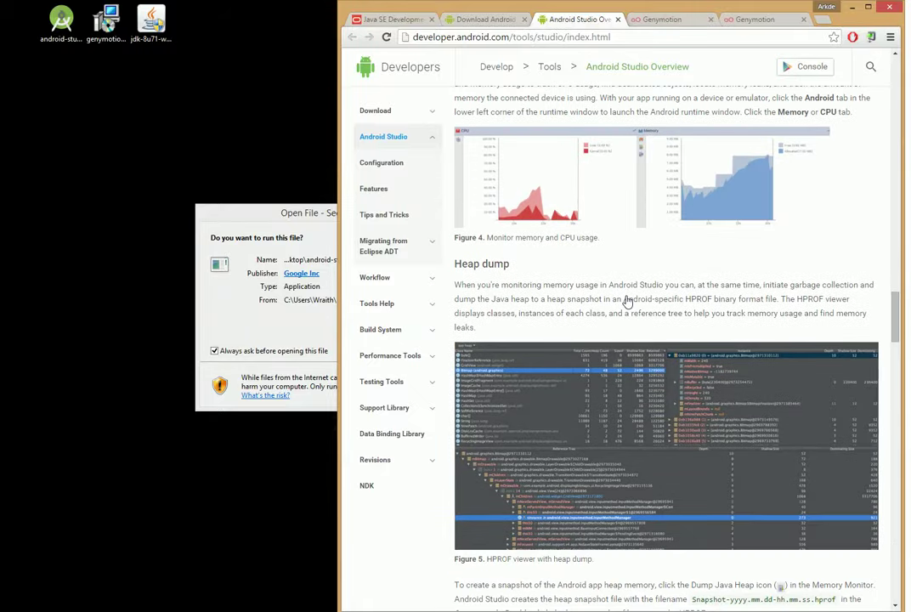
Skim the Android Studio Overview page down to the Allocation tracker section and return to its beginning
scroll(629, 302, "down", 3)
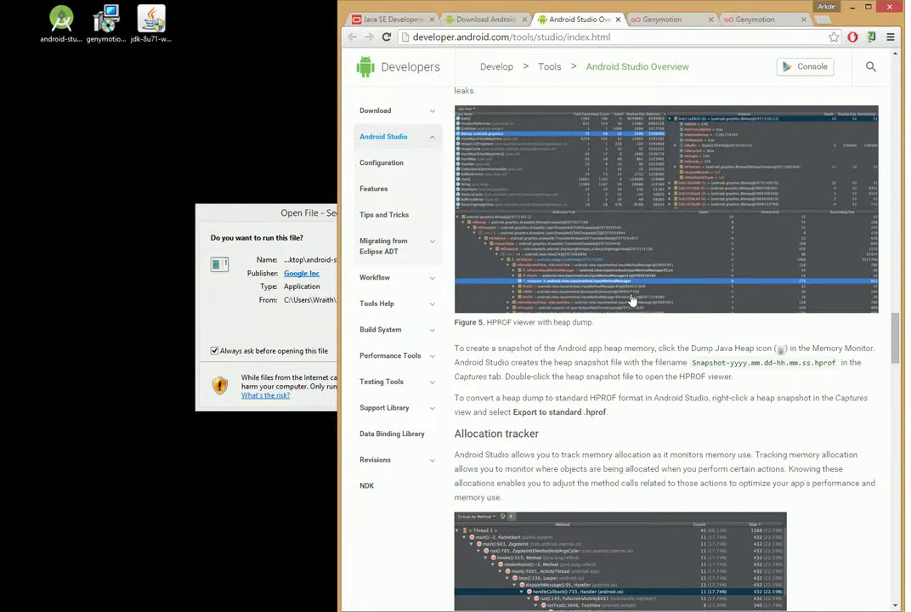
scroll(632, 300, "up", 20)
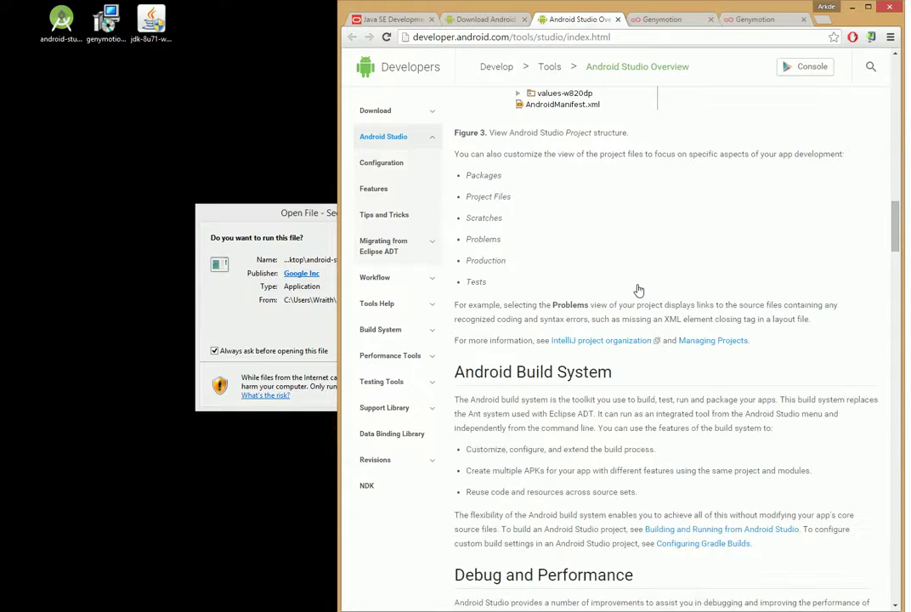
scroll(638, 291, "up", 15)
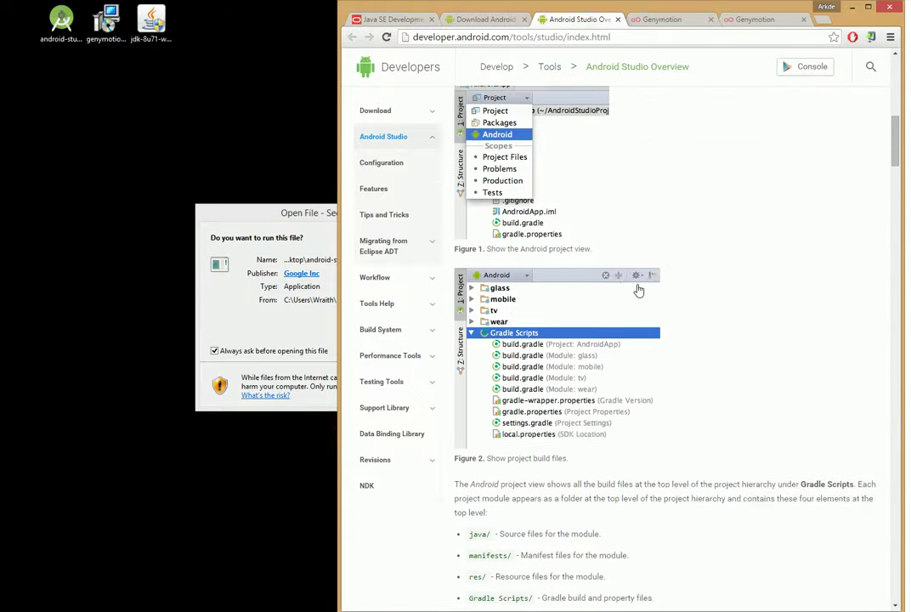
scroll(639, 291, "up", 3)
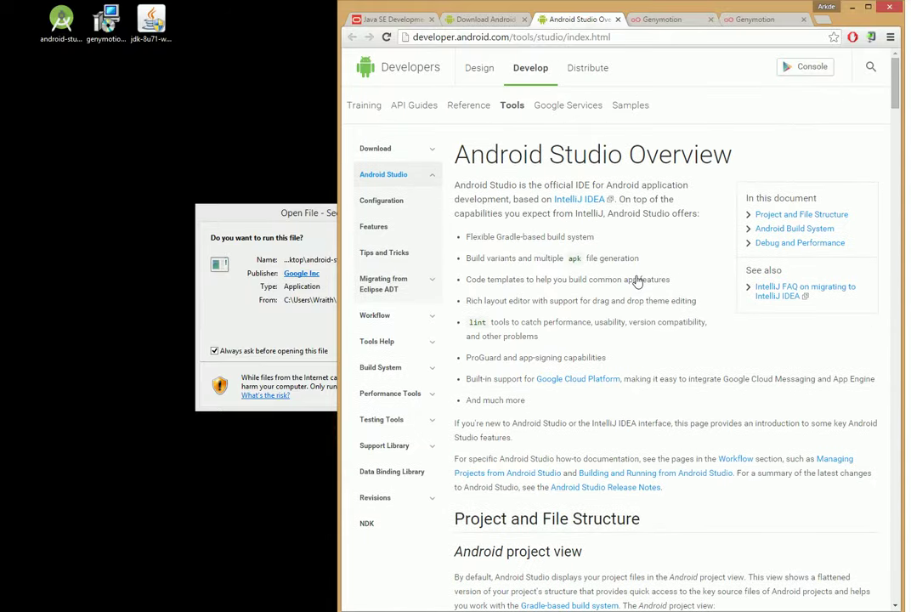
Allow the Android Studio bundle installer to run and proceed past the setup welcome page to the component selection
left_click(298, 210)
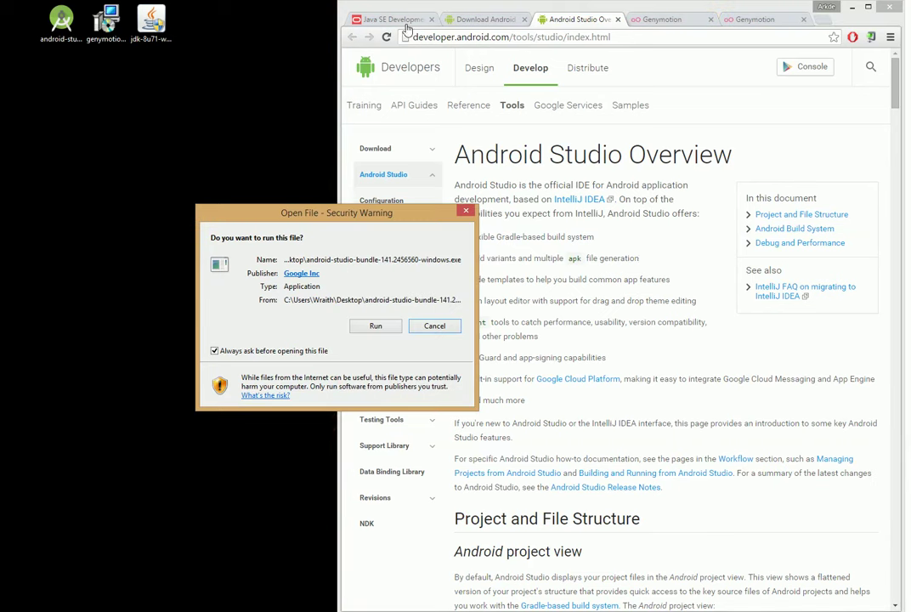
left_click(390, 332)
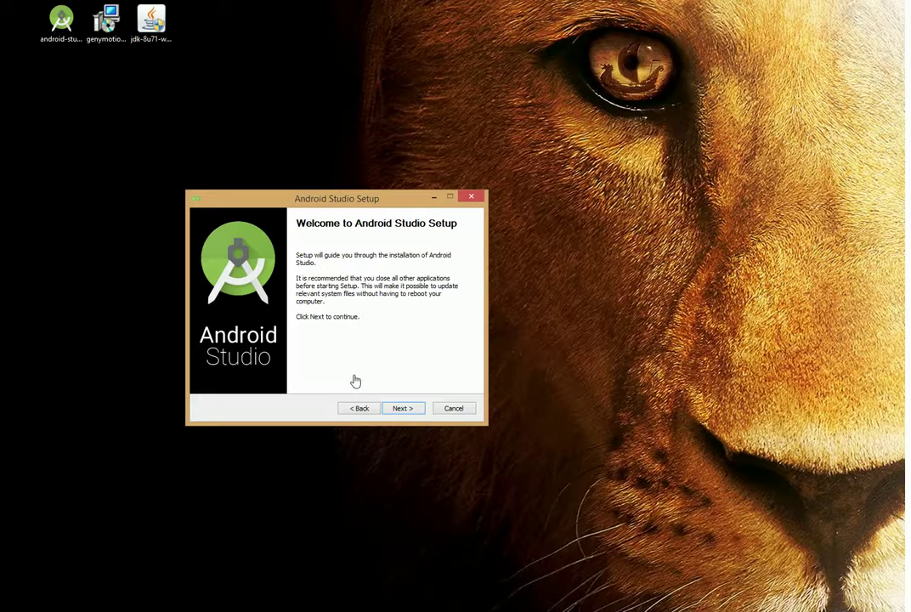
left_click(403, 409)
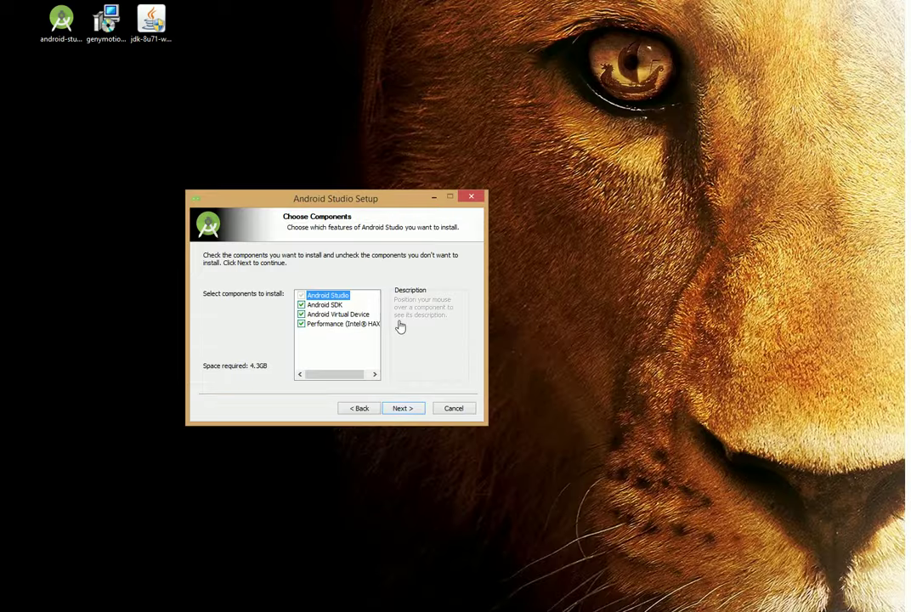
Keep all components selected, including the Android SDK and Android Virtual Device, and accept the license agreement
left_click_drag(374, 199, 414, 129)
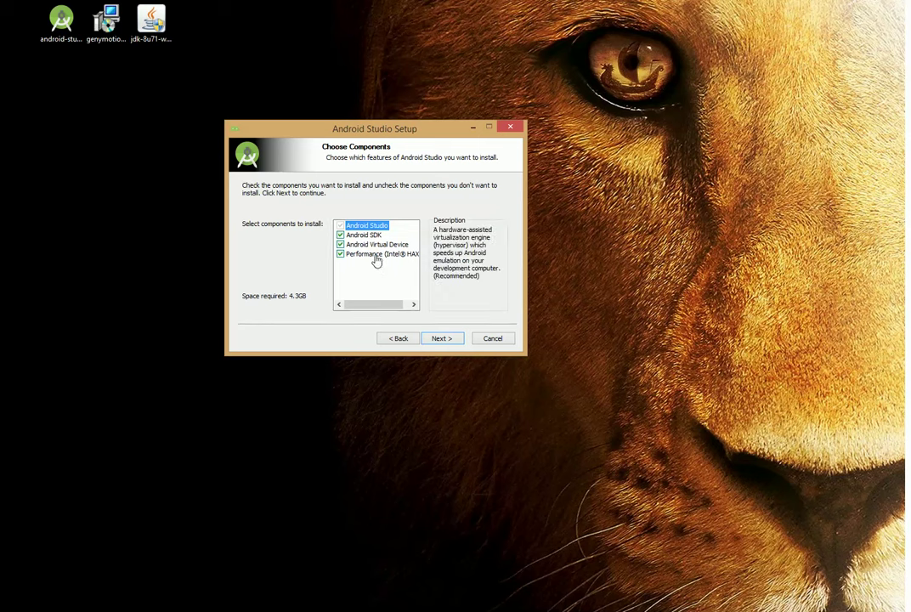
left_click(442, 339)
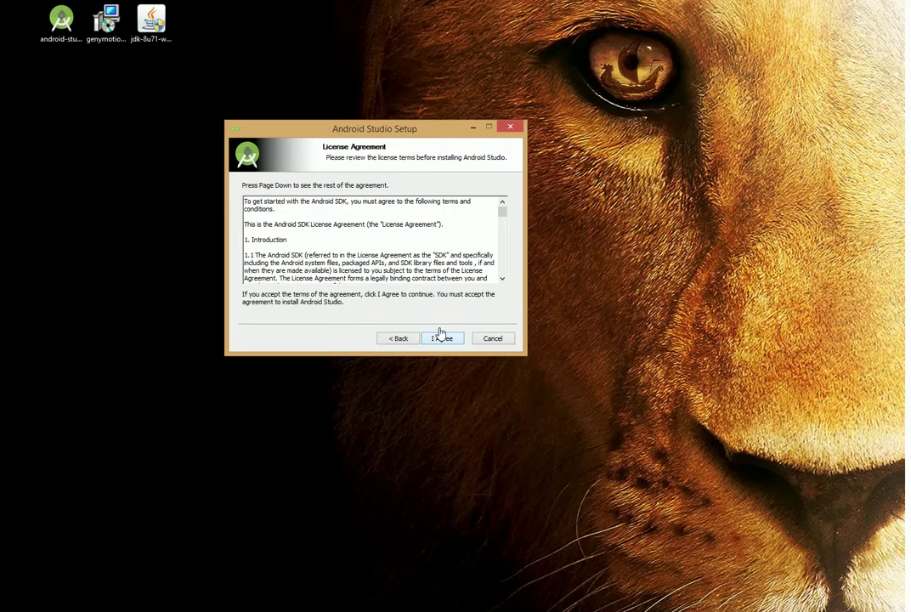
left_click(453, 339)
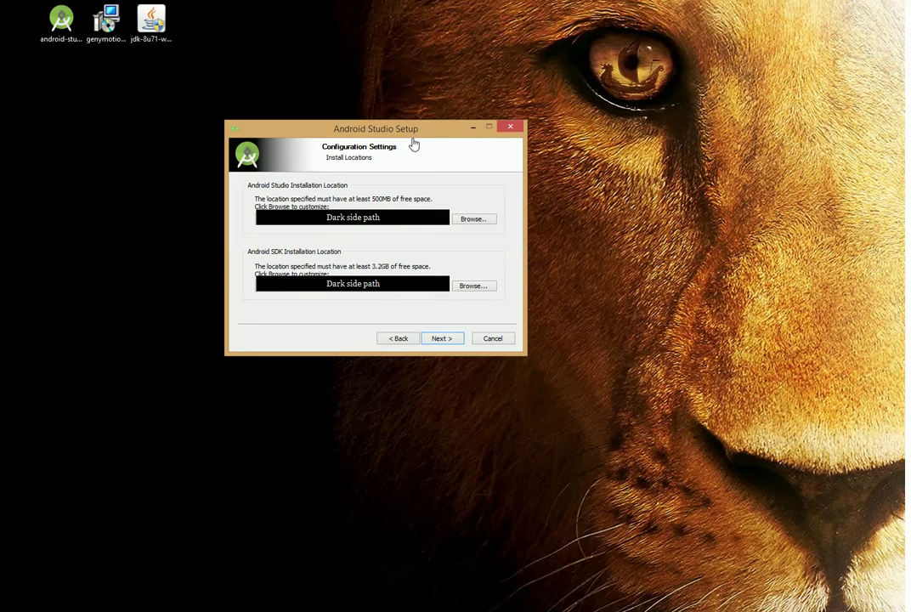
Choose the installation locations for Android Studio and the Android SDK, and continue to the emulator setup
left_click(472, 222)
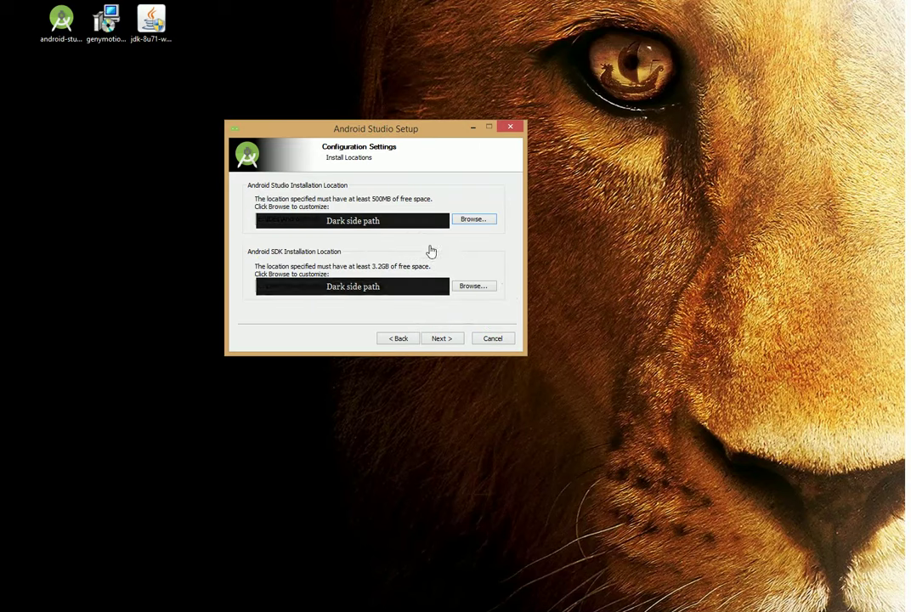
left_click(482, 290)
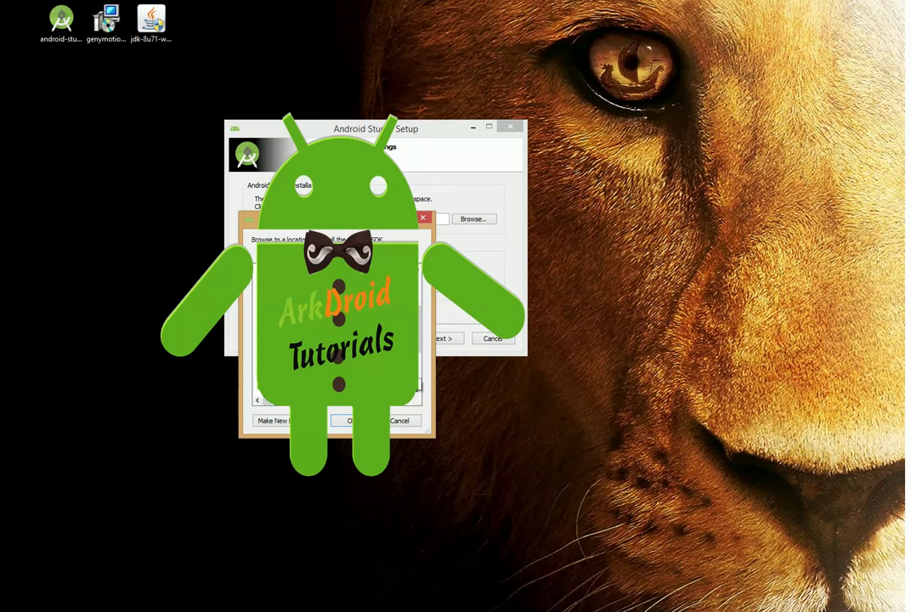
left_click(350, 420)
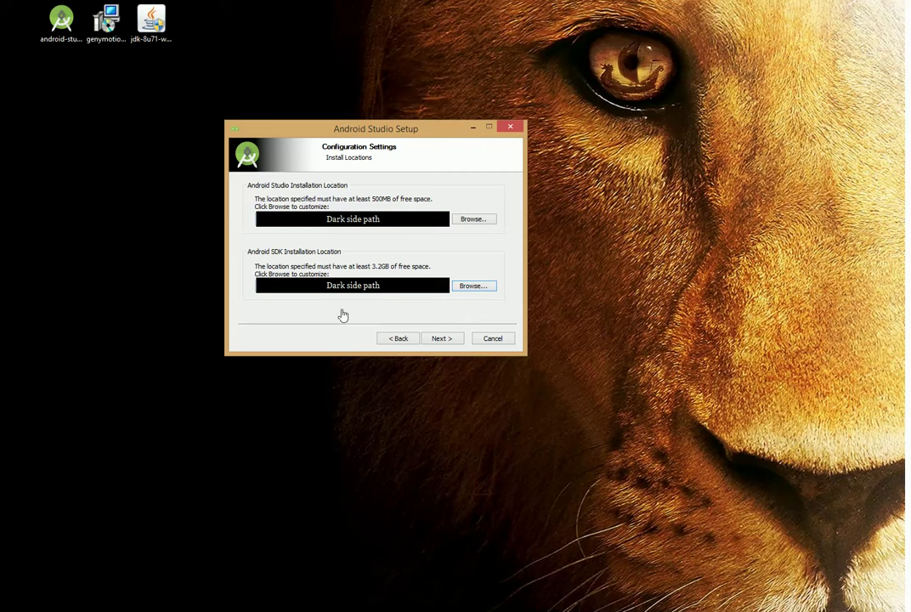
left_click(433, 343)
left_click(405, 340)
left_click(441, 340)
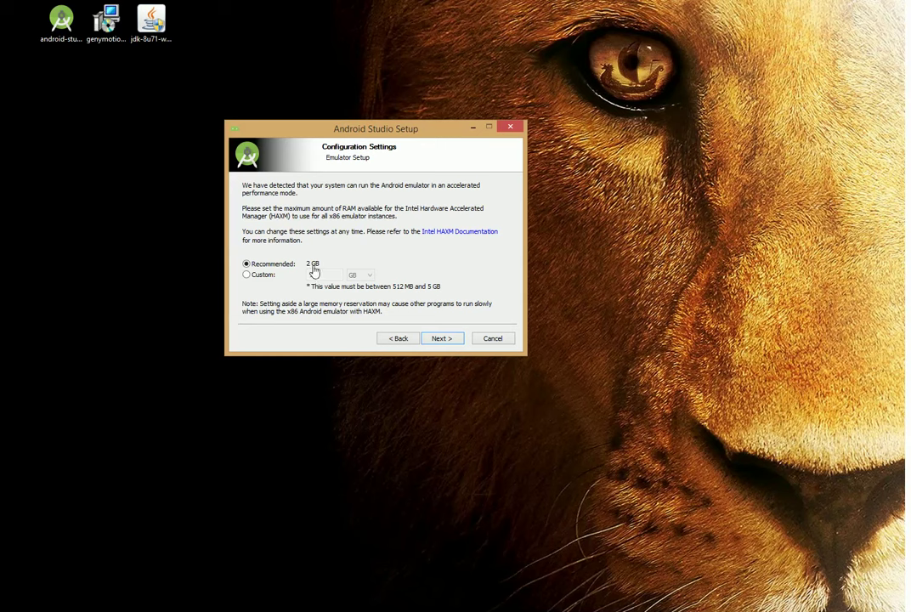
Keep the recommended 2 GB of emulator RAM and run the Android Studio installation through to the completion page
left_click(455, 343)
left_click(443, 341)
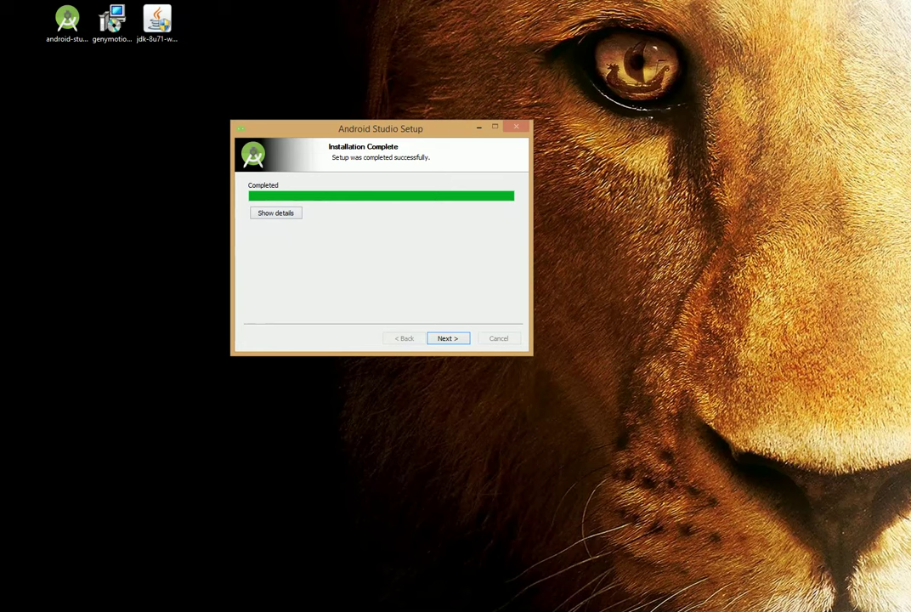
key("Return")
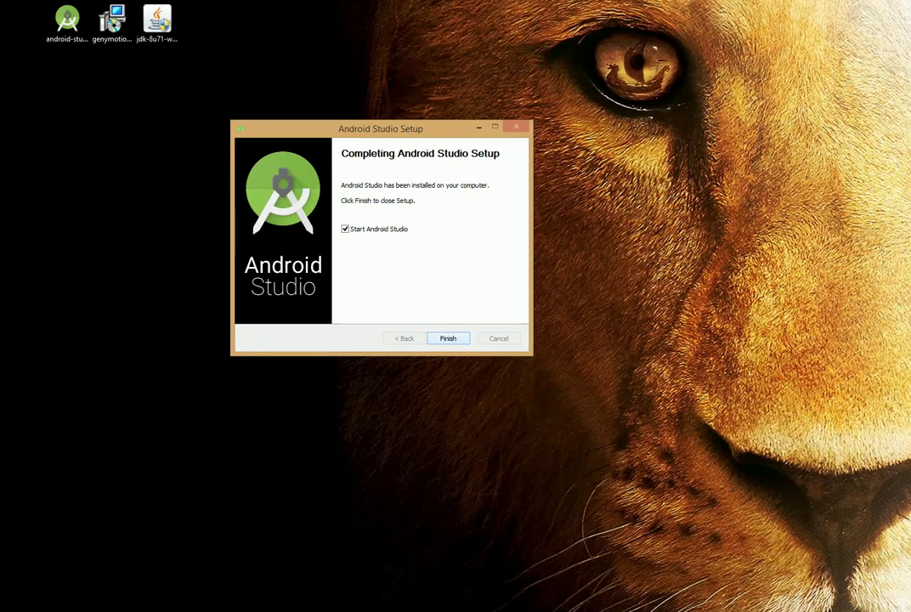
Finish the setup with Start Android Studio enabled and choose not to import settings from a previous version
left_click(448, 338)
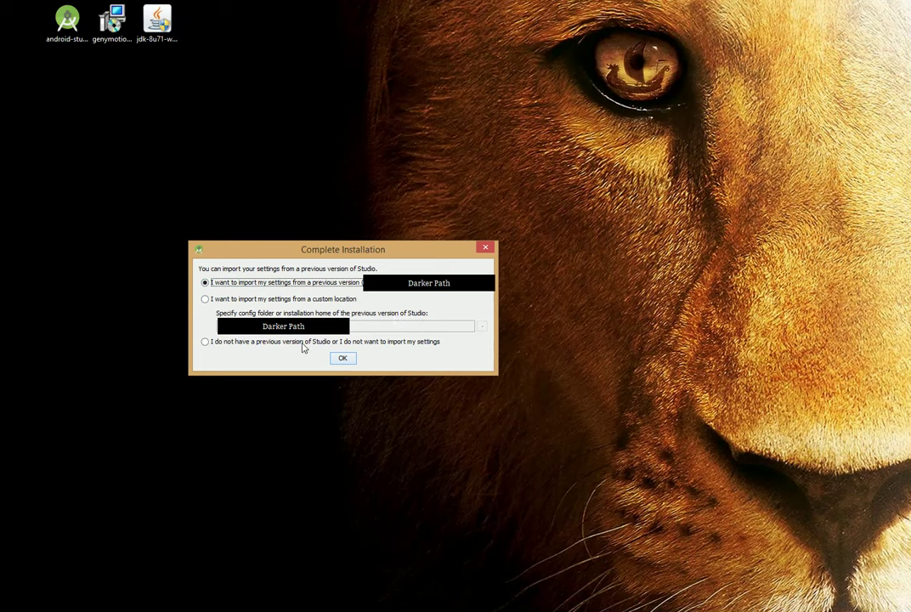
left_click(382, 343)
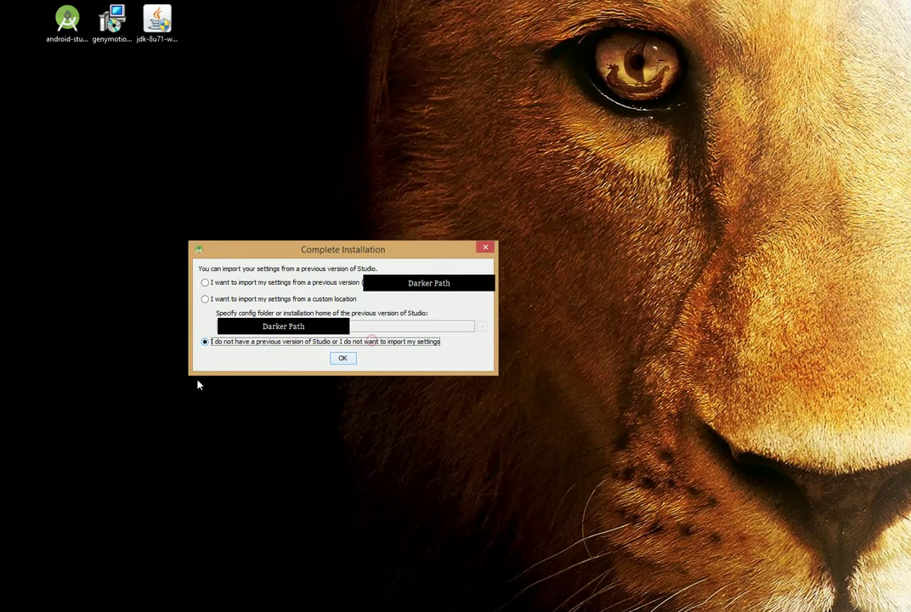
left_click(342, 358)
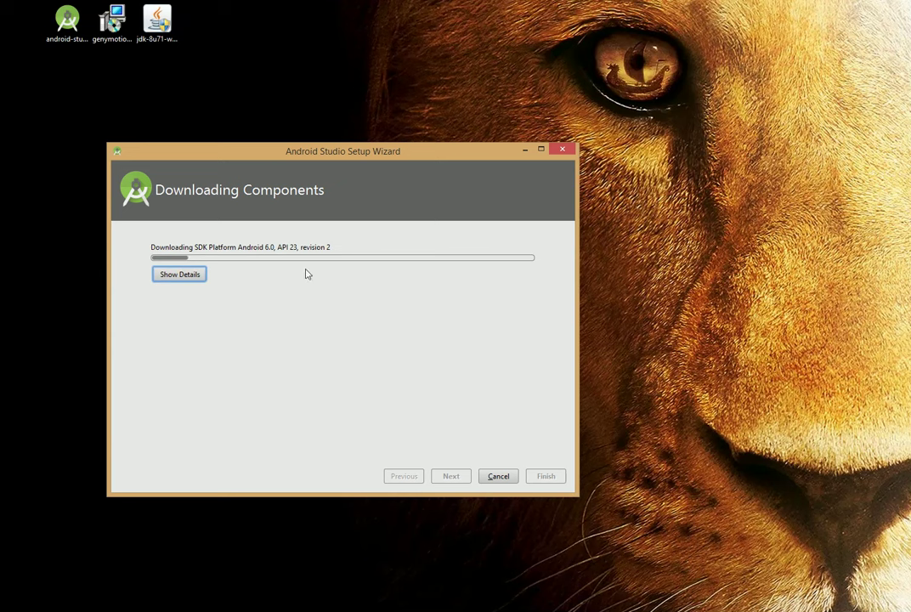
Show the details of the component download and finish the Setup Wizard once the SDK components are installed
left_click(182, 275)
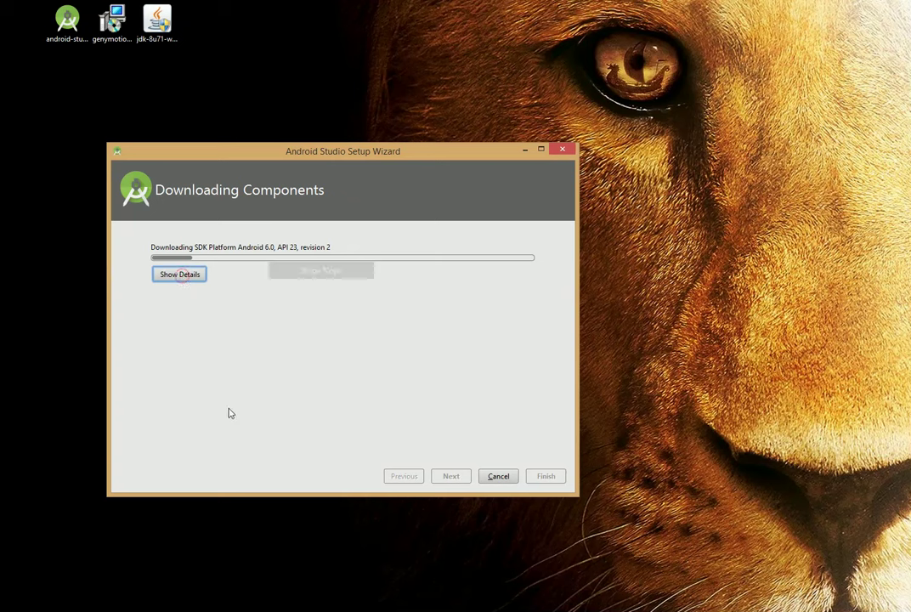
triple_click(311, 323)
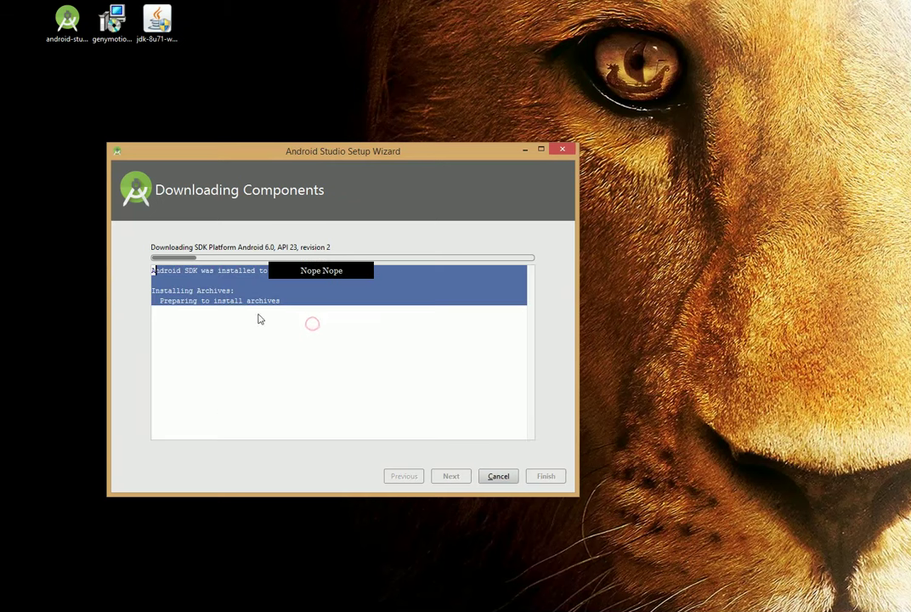
left_click(327, 373)
triple_click(308, 313)
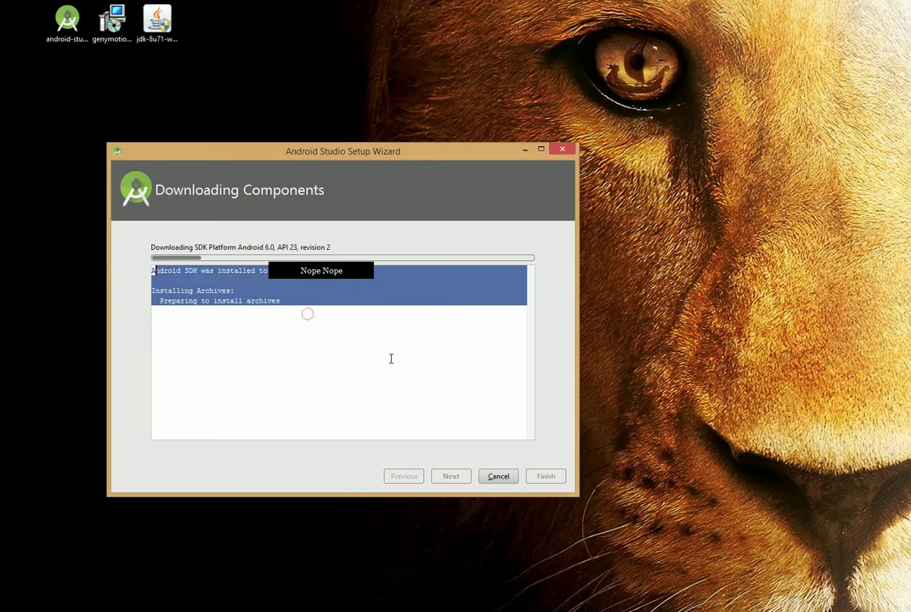
triple_click(311, 325)
left_click(291, 327)
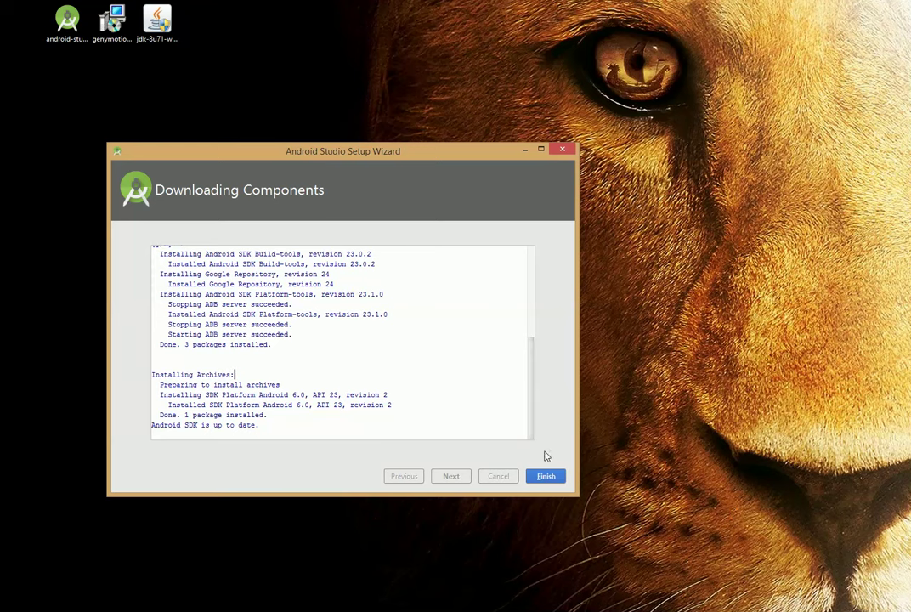
left_click(546, 477)
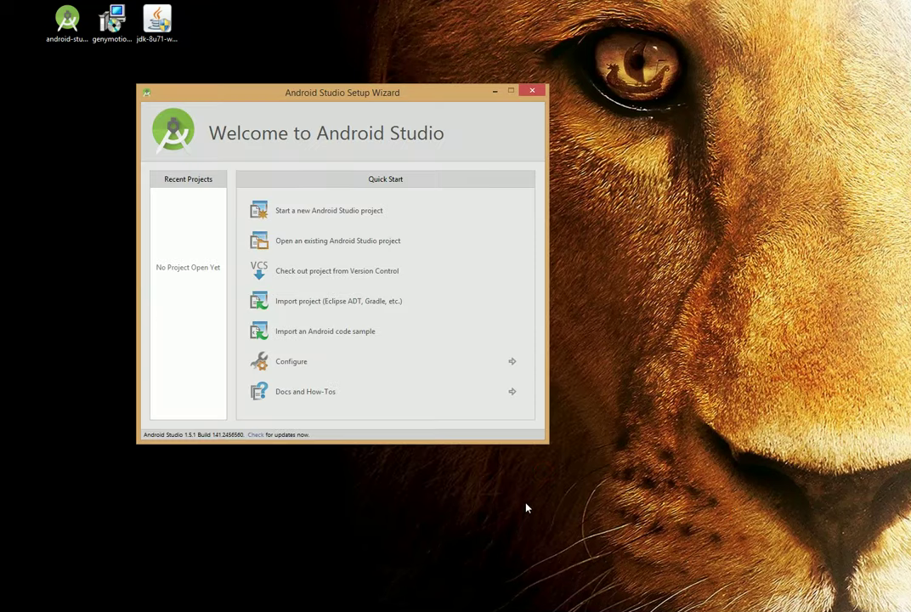
Open the Android SDK settings from the welcome window's Configure options and launch the standalone SDK Manager
left_click_drag(302, 95, 448, 93)
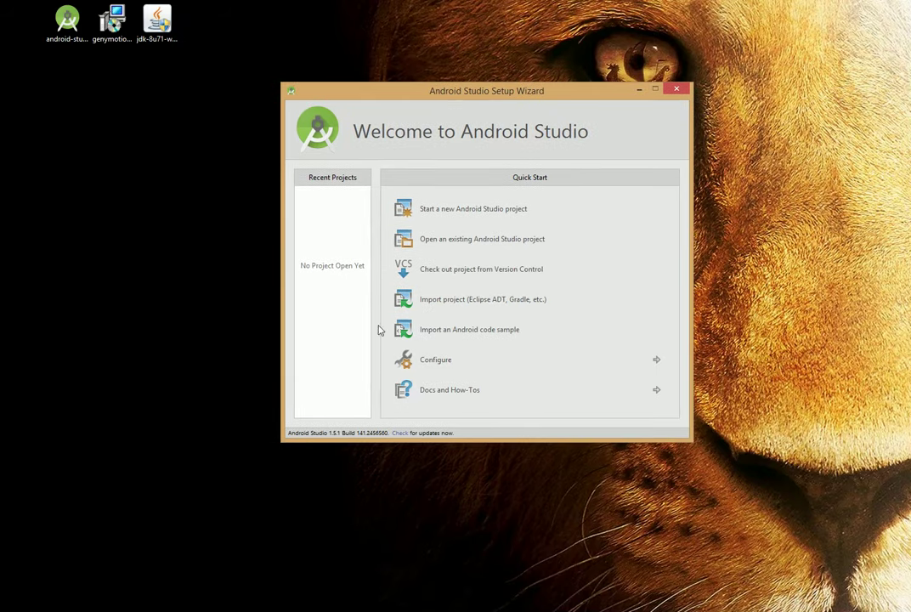
left_click(478, 361)
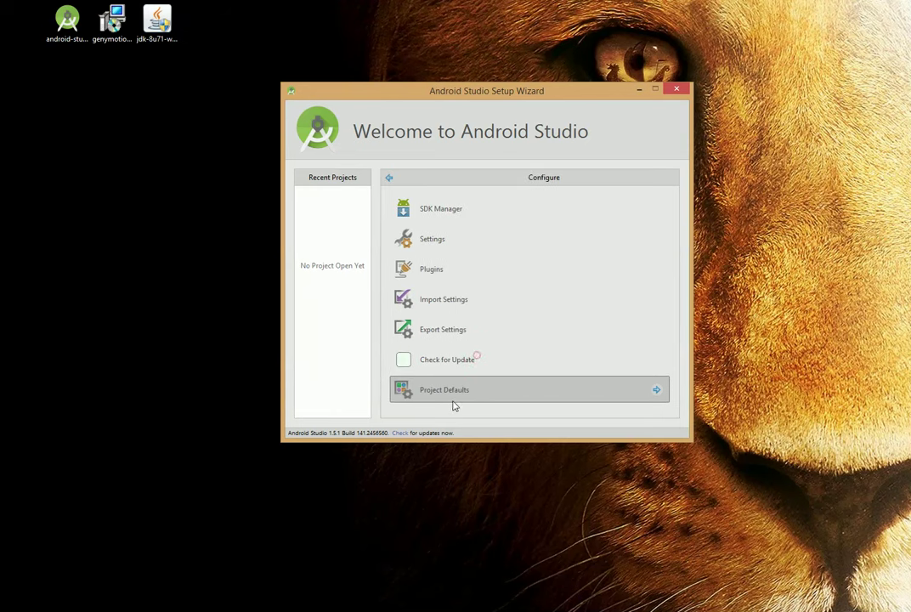
left_click(485, 218)
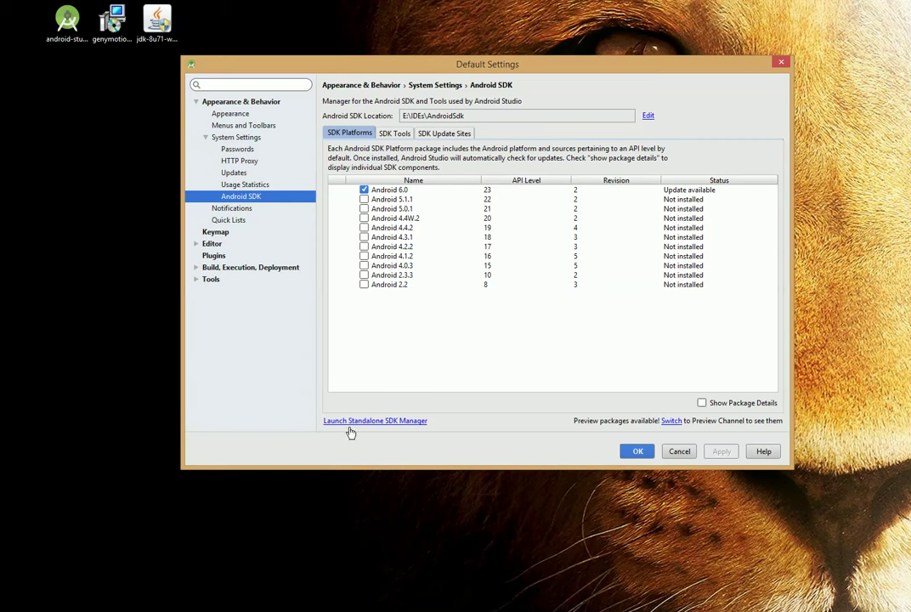
left_click(420, 430)
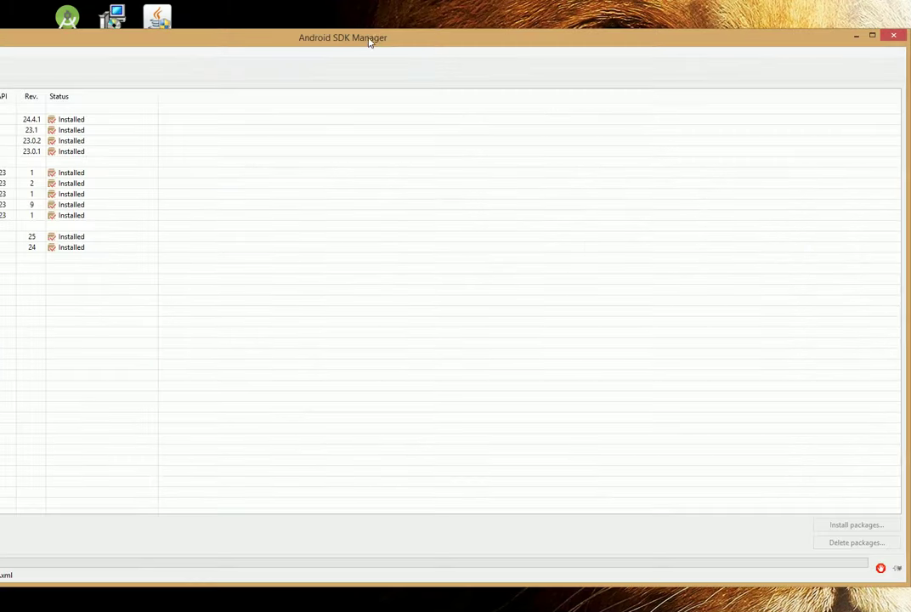
left_click_drag(373, 36, 910, 40)
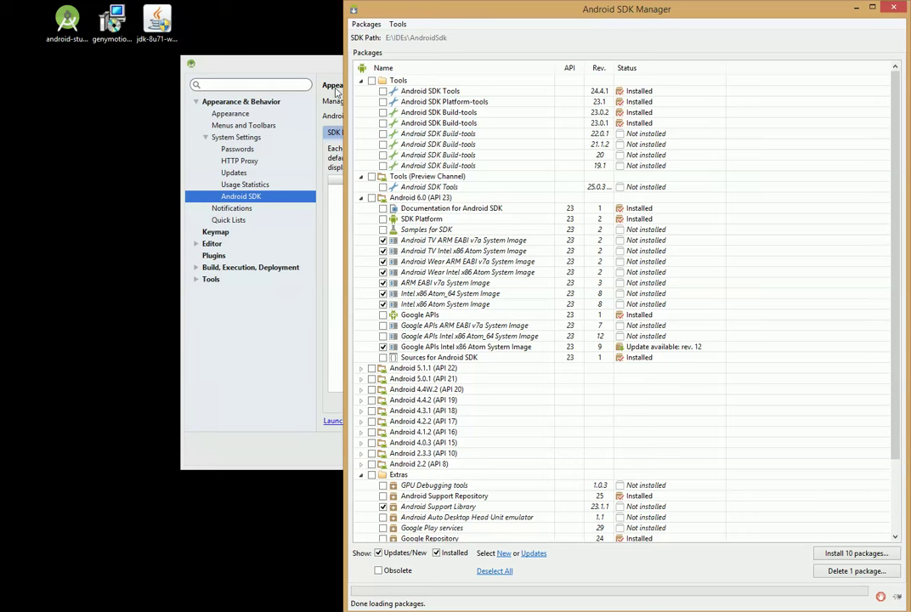
Select every package in the Tools group, and check the Tools (Preview Channel) revision before collapsing that group
left_click(372, 81)
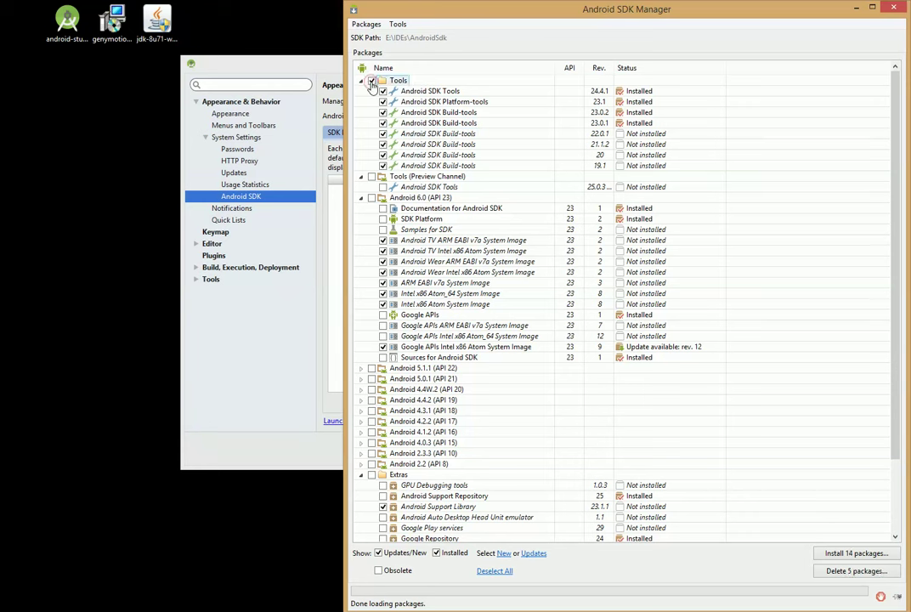
left_click(425, 177)
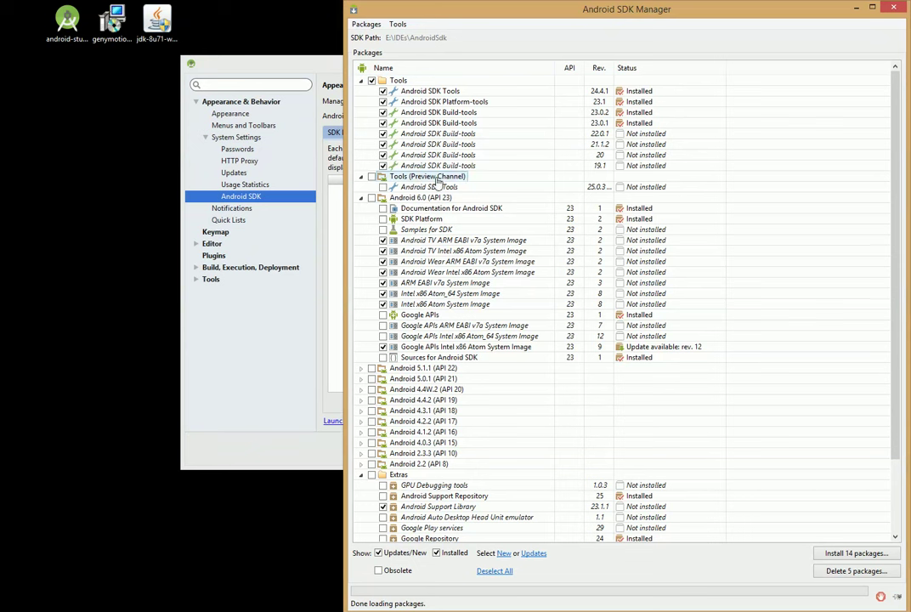
left_click_drag(618, 67, 669, 67)
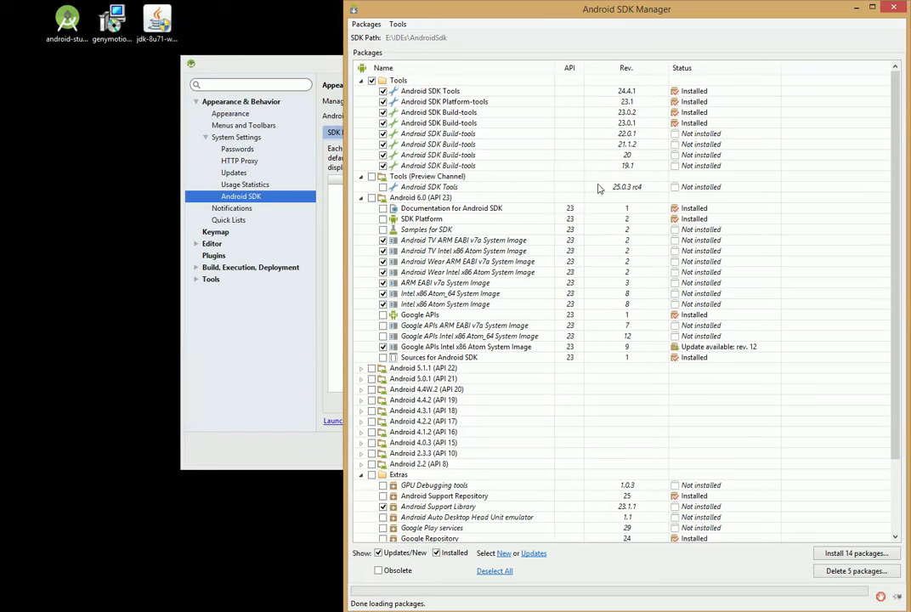
left_click(434, 188)
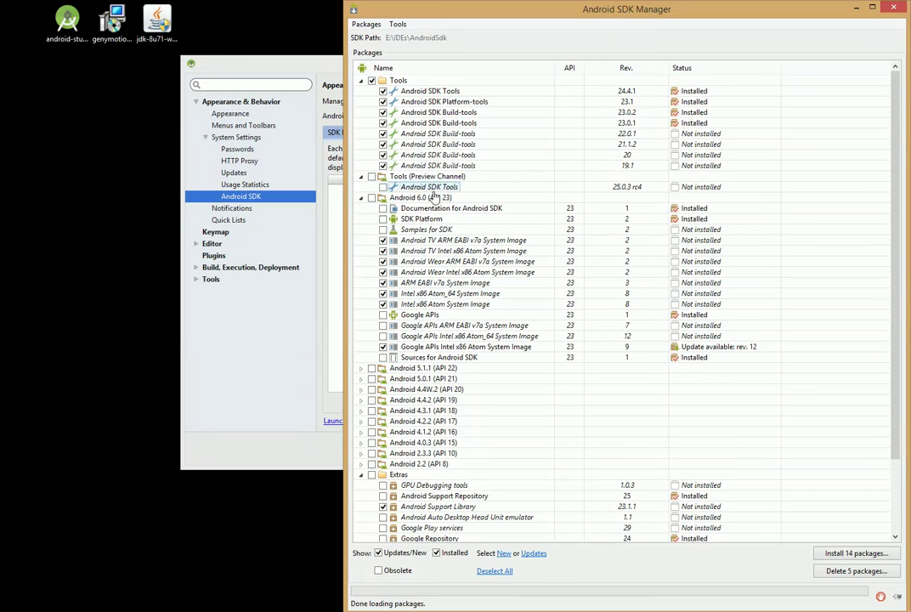
left_click(362, 177)
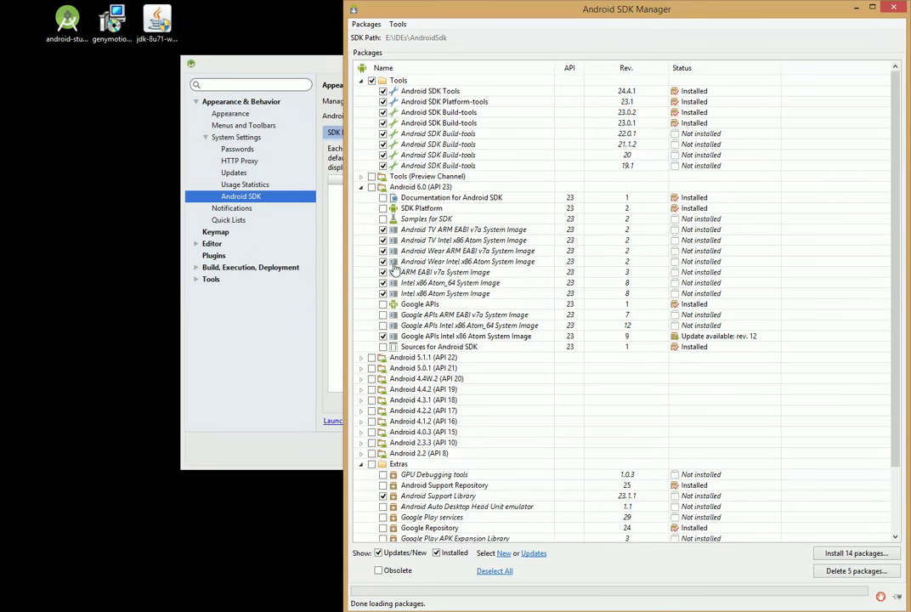
Clear the preselected Android 6.0 (API 23) packages and select Documentation, SDK Platform, Samples for SDK, Google APIs and Sources for Android SDK
left_click(419, 189)
left_click(372, 187)
left_click(371, 187)
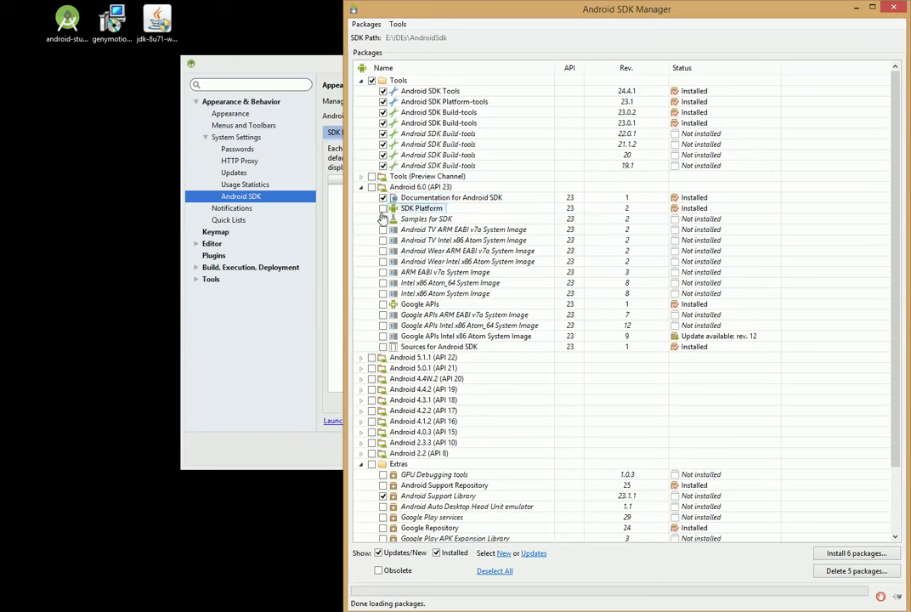
left_click(384, 219)
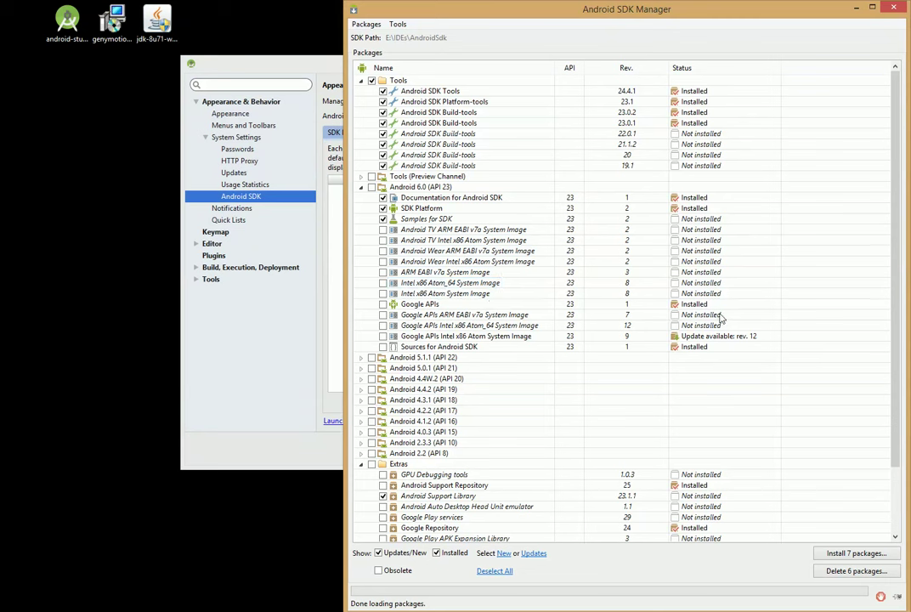
left_click(383, 303)
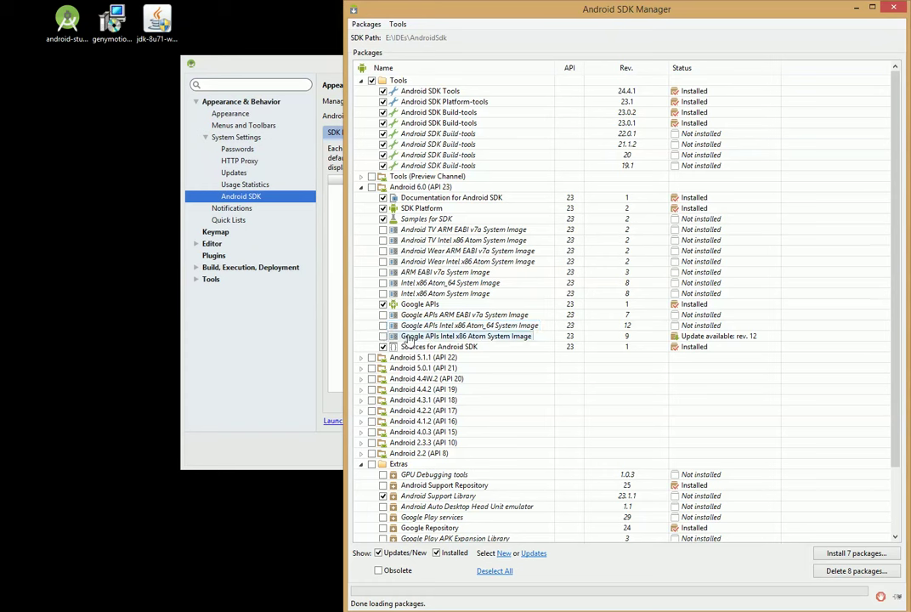
Add the Google APIs Intel x86 Atom and Intel x86 Atom_64 system images for Android 6.0, leaving the TV and Wear images unselected
mouse_move(432, 335)
left_click(384, 337)
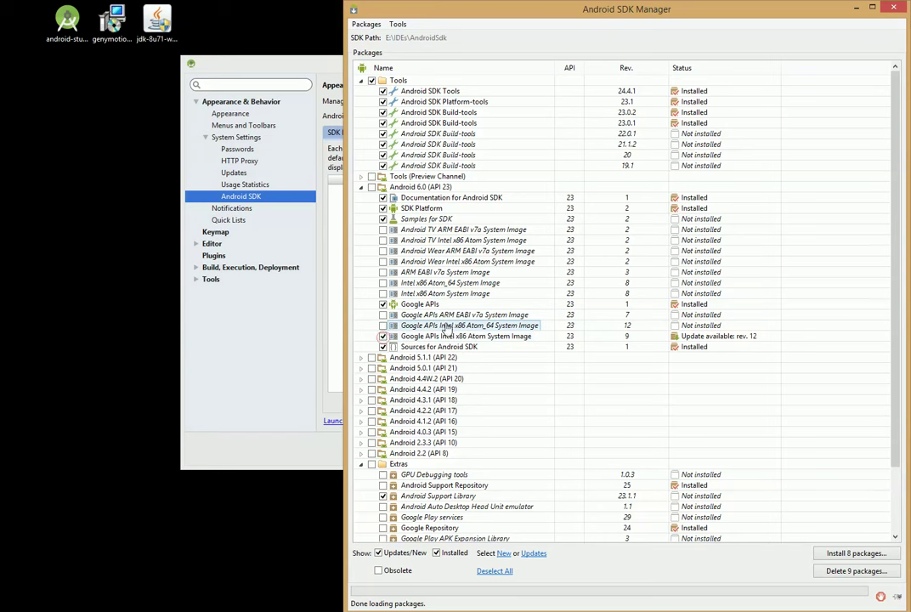
left_click(383, 325)
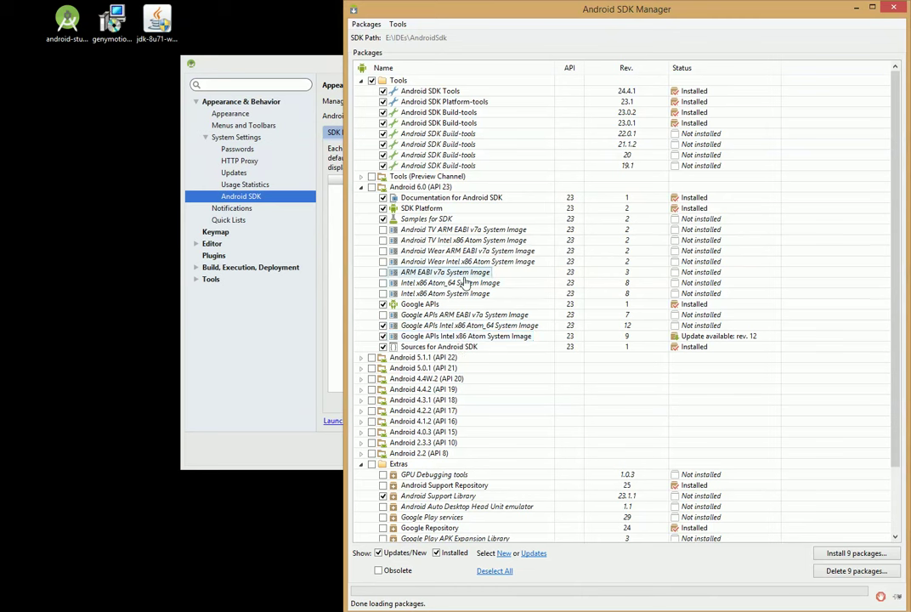
left_click(459, 230)
left_click(471, 242)
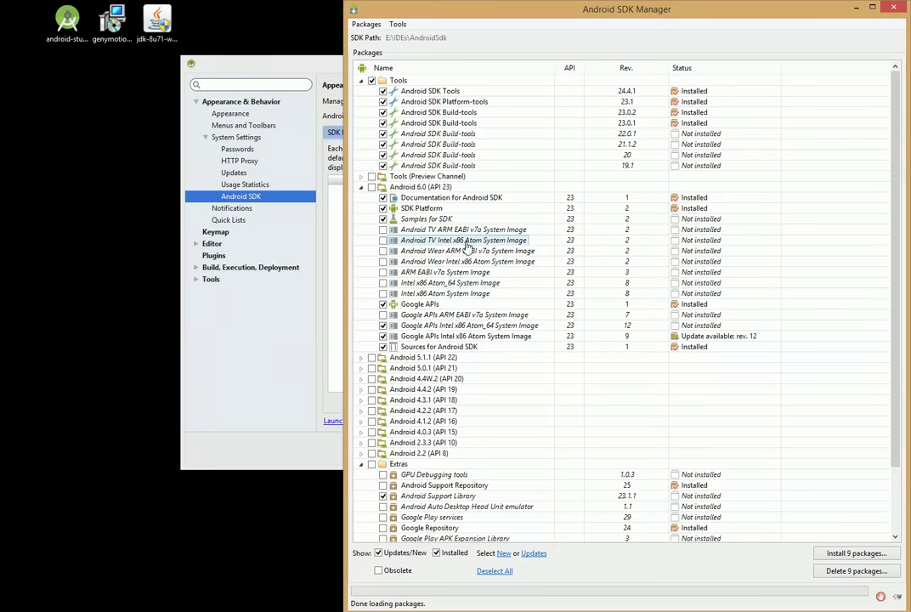
left_click(483, 263)
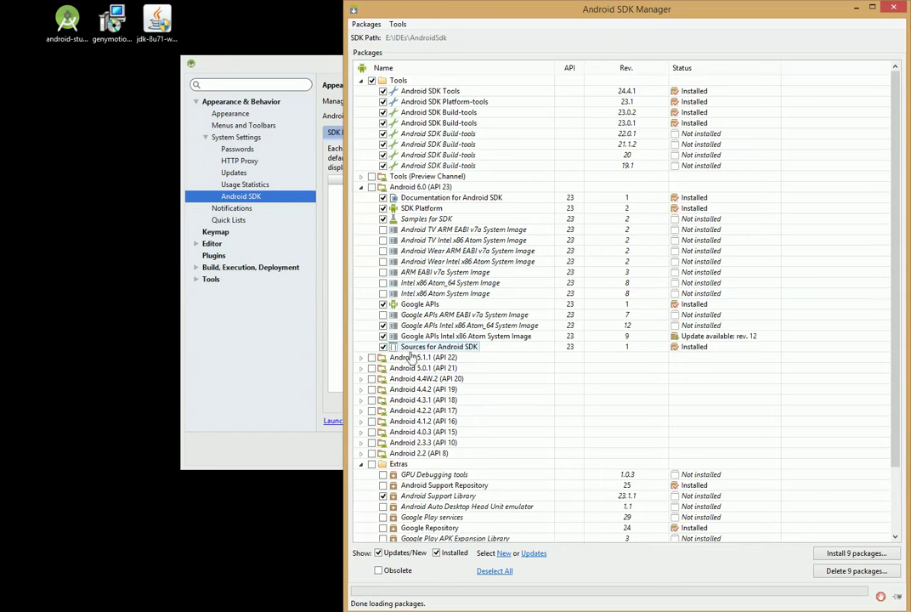
For Android 5.1.1 (API 22), select SDK Platform, Samples, Google APIs, Sources and the Google APIs Intel x86 Atom and Atom_64 system images
left_click(361, 358)
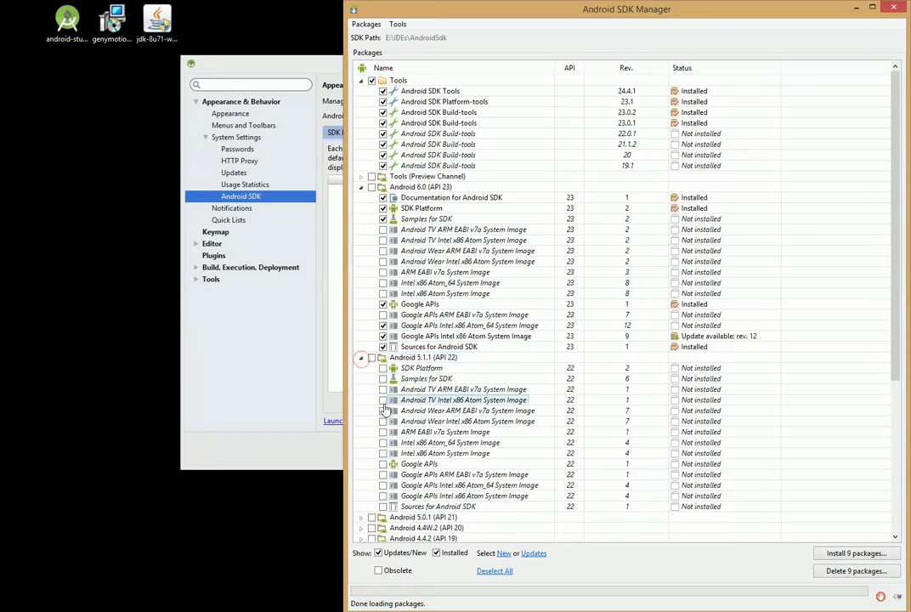
left_click(372, 358)
left_click(371, 358)
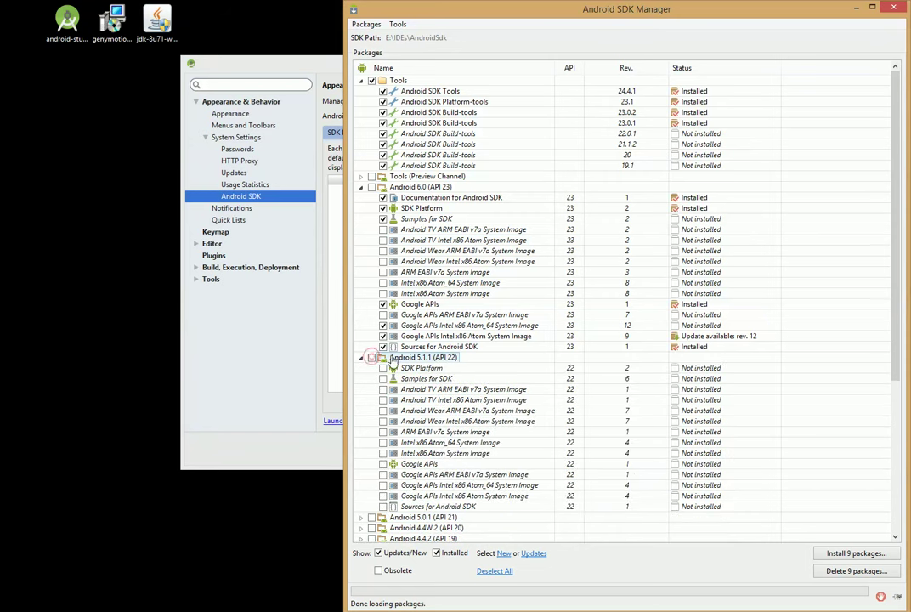
left_click(383, 379)
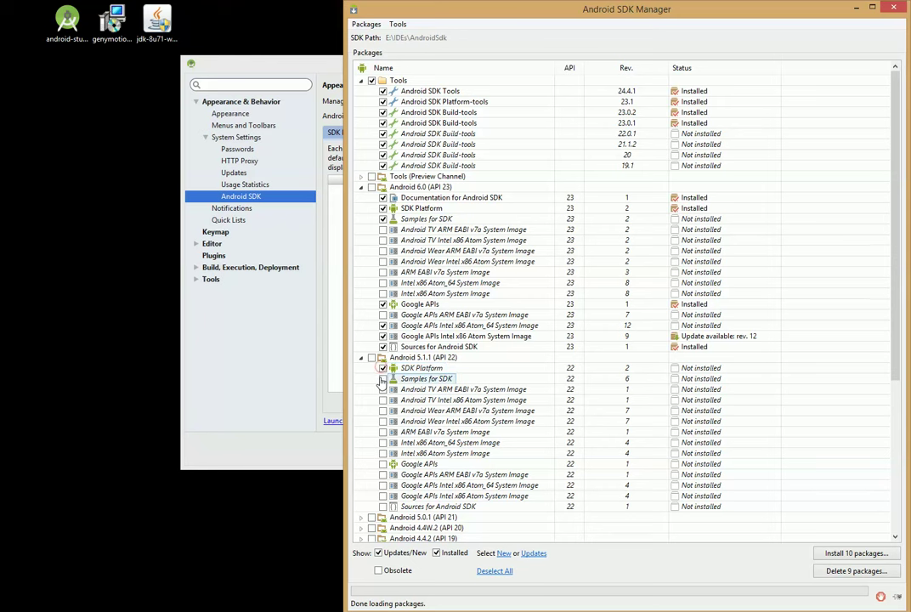
left_click(384, 464)
scroll(384, 468, "down", 1)
left_click(383, 474)
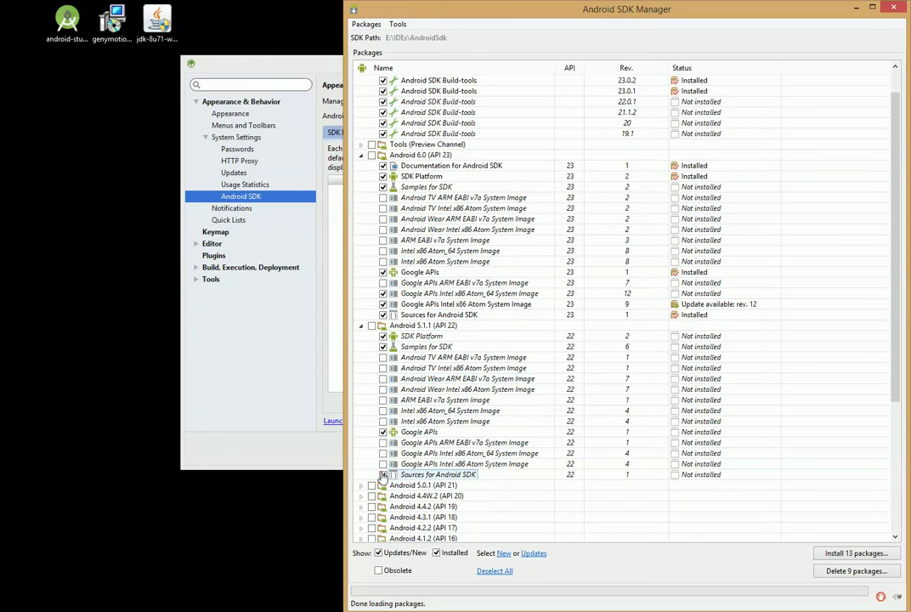
left_click(384, 464)
left_click(384, 453)
left_click(442, 421)
scroll(453, 430, "down", 3)
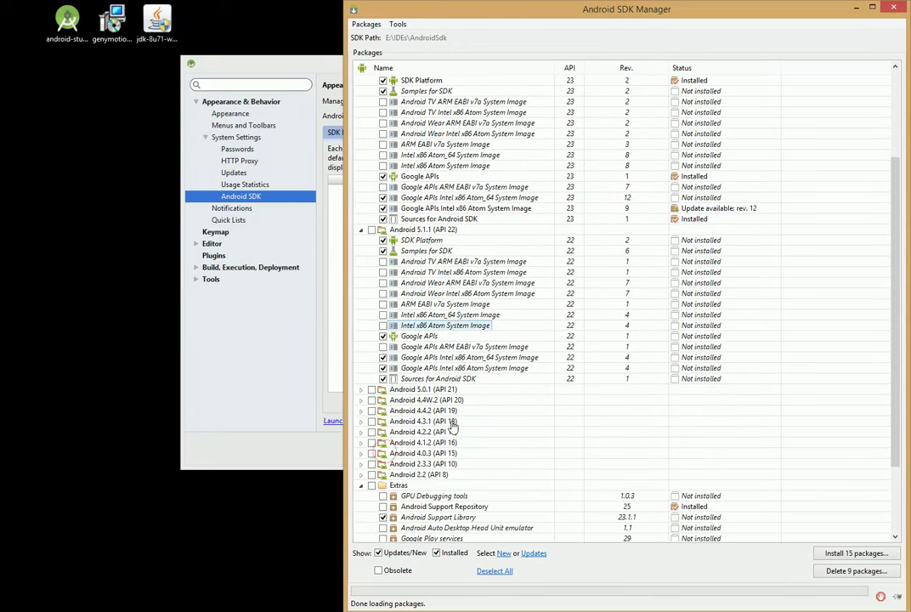
For Android 5.0.1 (API 21), select only SDK Platform, Samples, Google APIs, Sources and the Google APIs Intel x86 Atom and Atom_64 system images
left_click(361, 391)
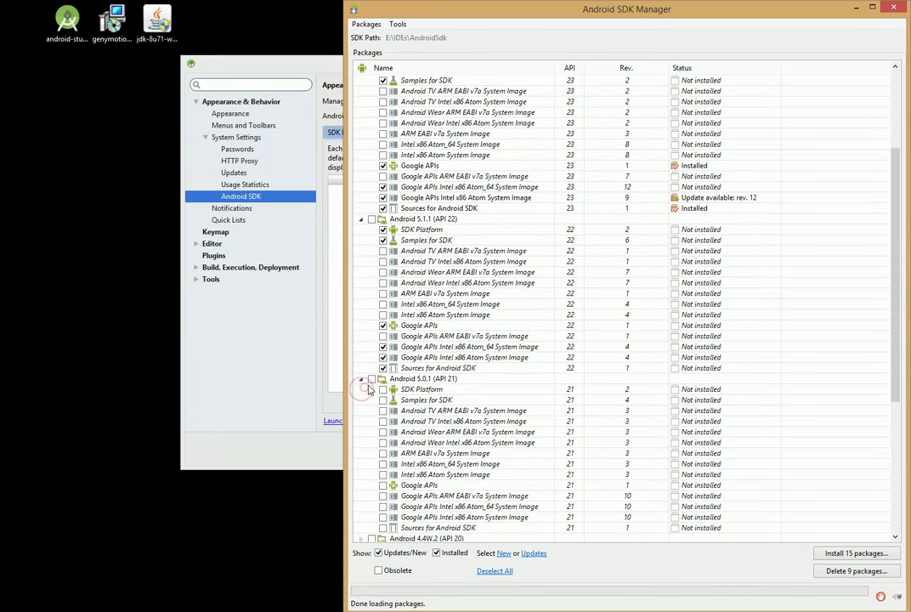
left_click(378, 390)
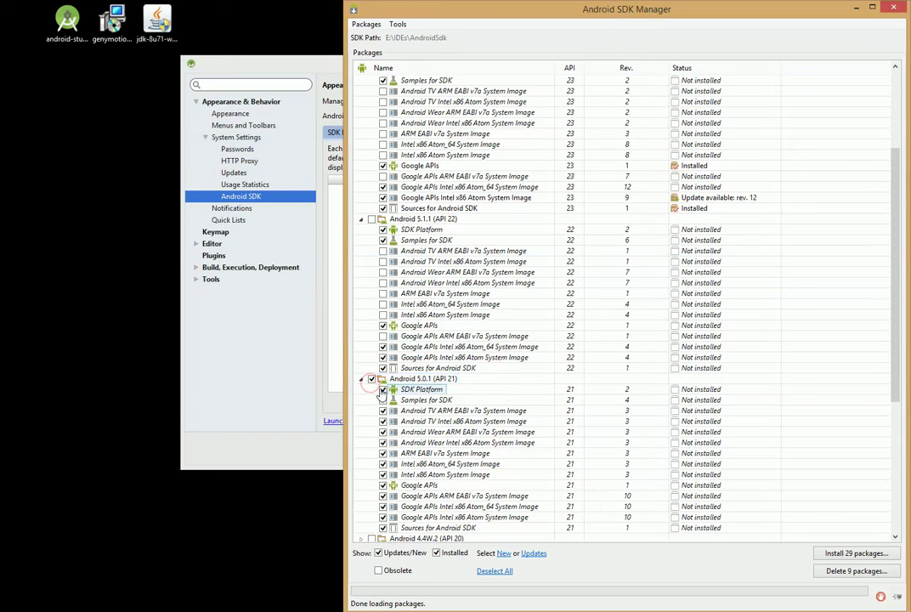
left_click(383, 389)
left_click(383, 400)
left_click(383, 485)
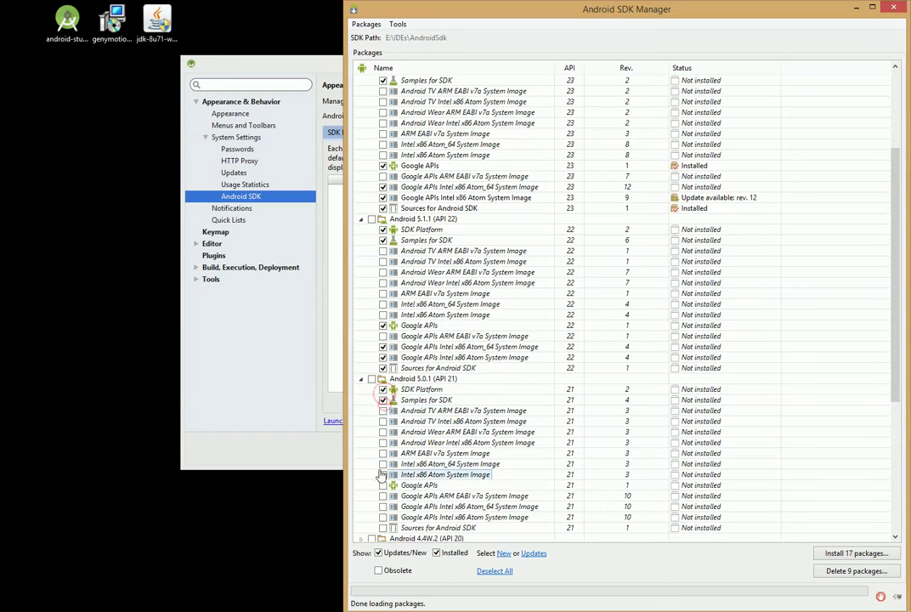
left_click(383, 519)
left_click(382, 517)
left_click(383, 528)
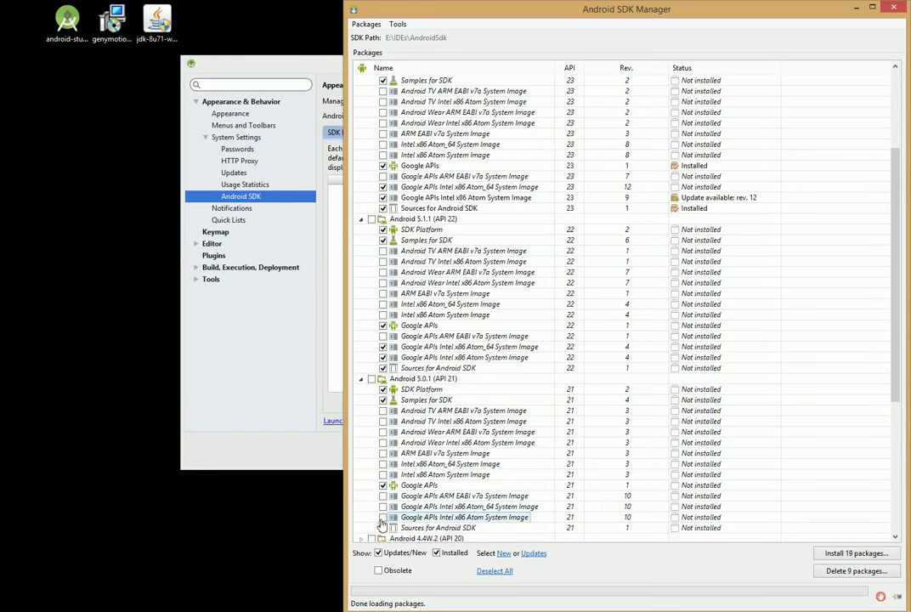
left_click(383, 496)
left_click(382, 496)
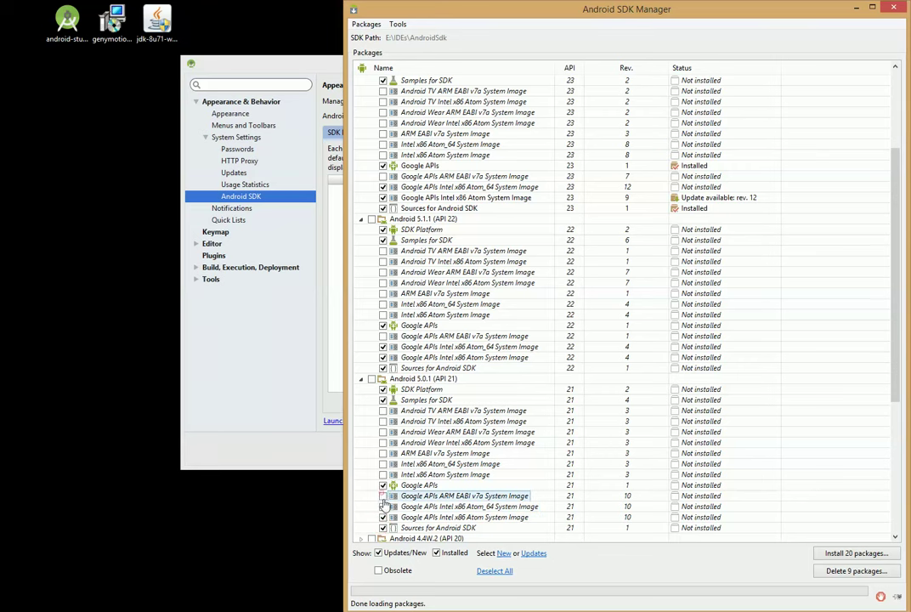
left_click(382, 507)
In the Extras group, select only Android Support Library, Google USB Driver and Intel x86 Emulator Accelerator (HAXM installer)
scroll(522, 402, "down", 2)
scroll(522, 403, "down", 3)
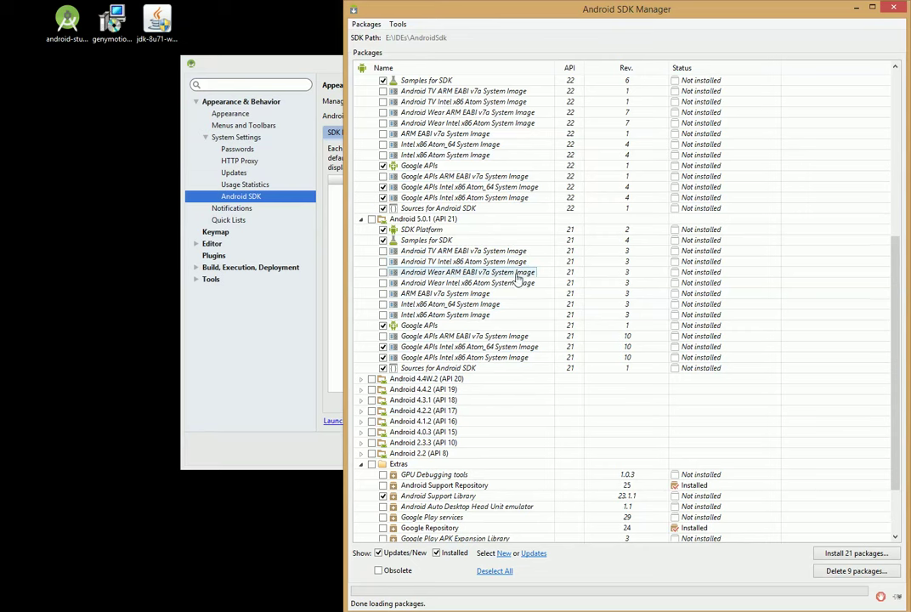
scroll(524, 340, "down", 1)
scroll(525, 344, "down", 2)
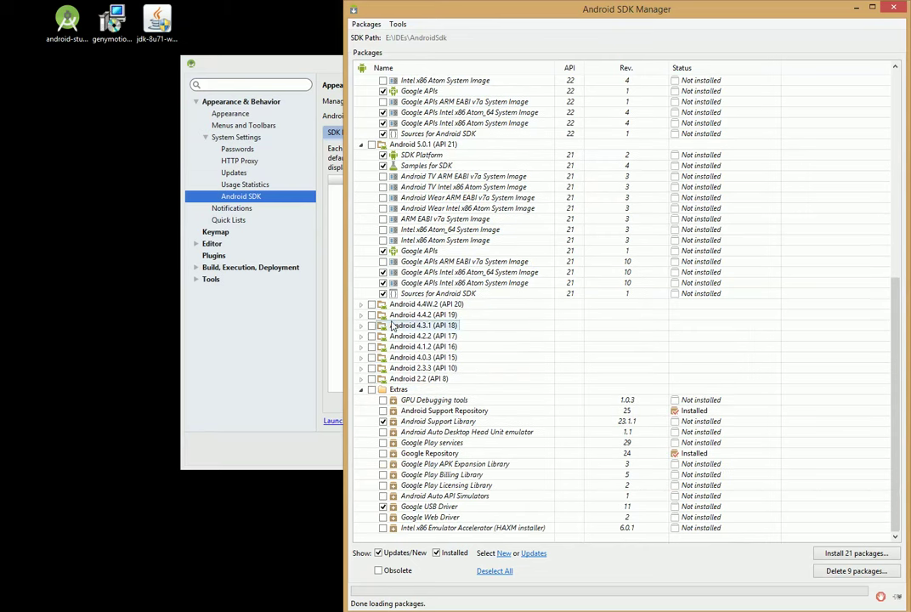
left_click(372, 389)
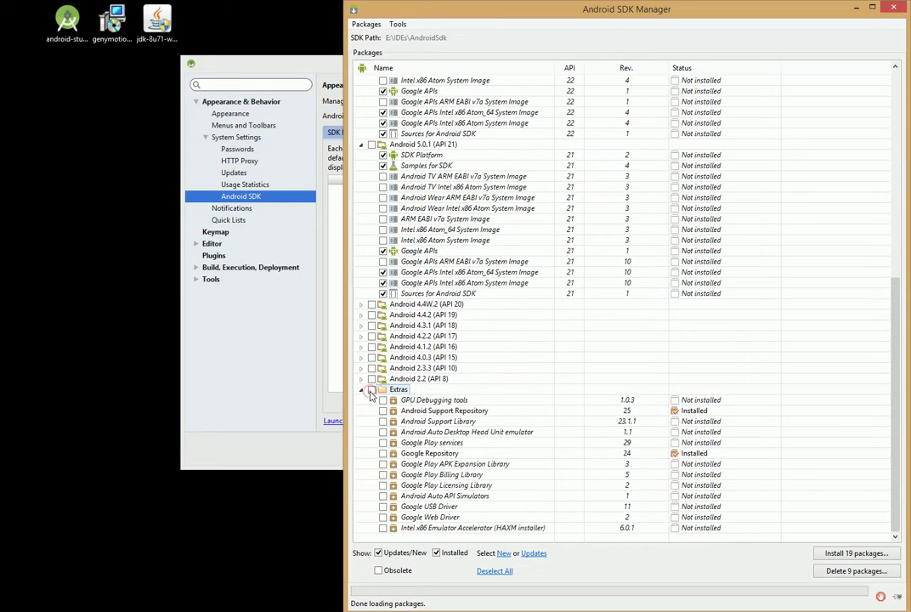
left_click(371, 389)
left_click(409, 401)
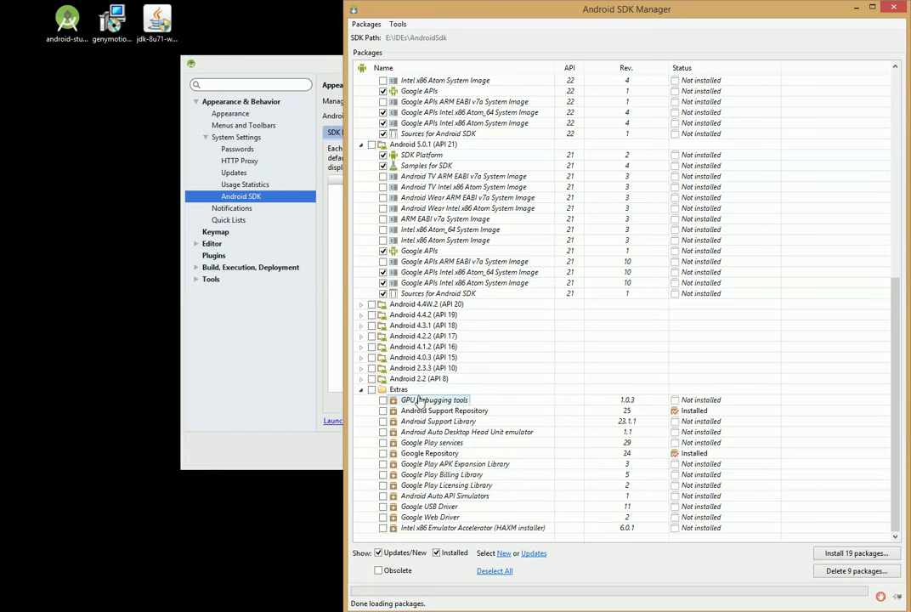
left_click(432, 422)
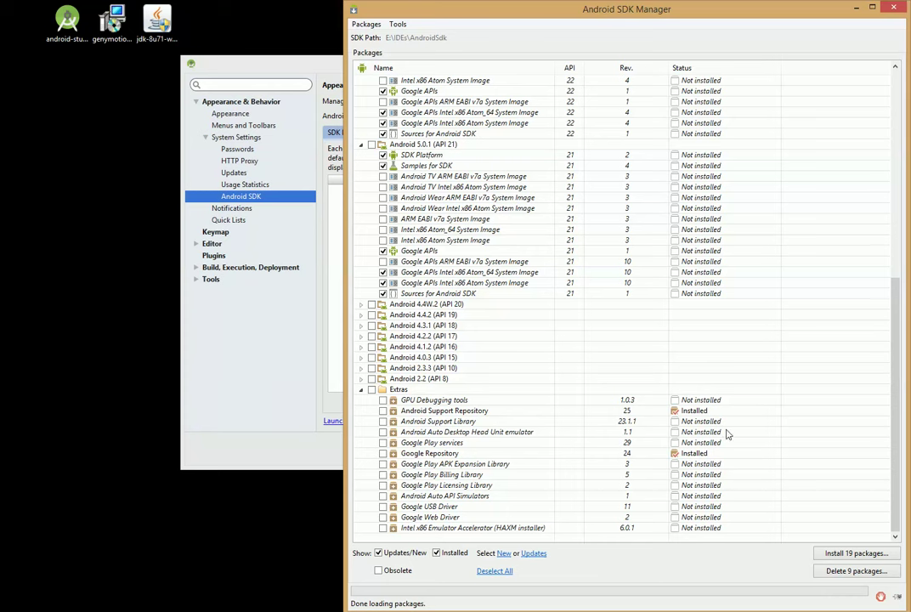
left_click(383, 422)
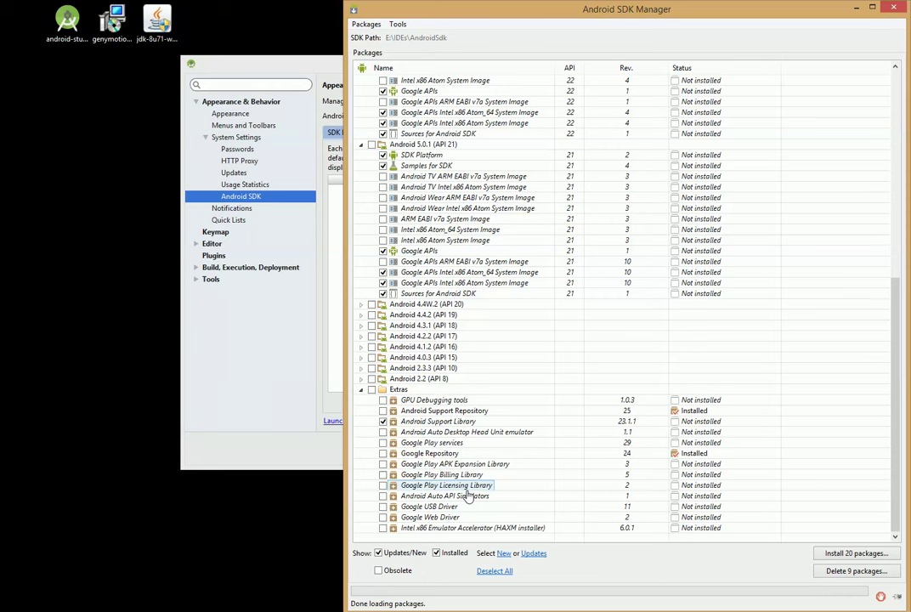
left_click(382, 507)
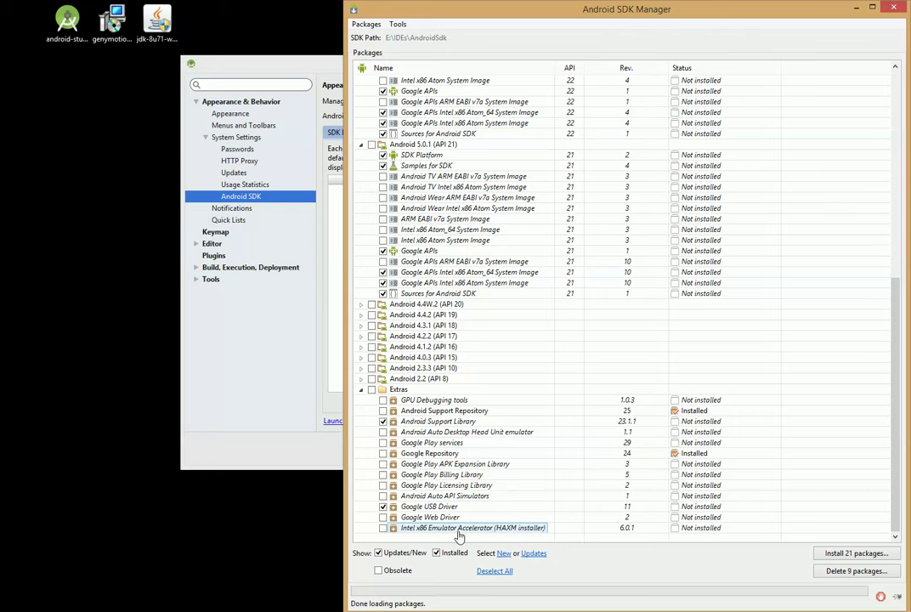
left_click(382, 528)
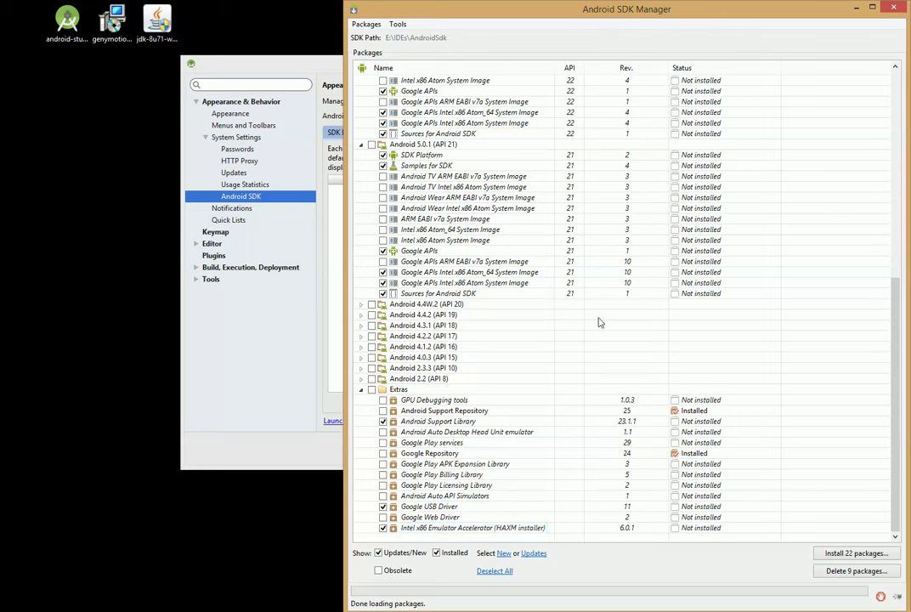
Start installing the selected packages, review the two license groups and accept the Android SDK License
left_click(848, 553)
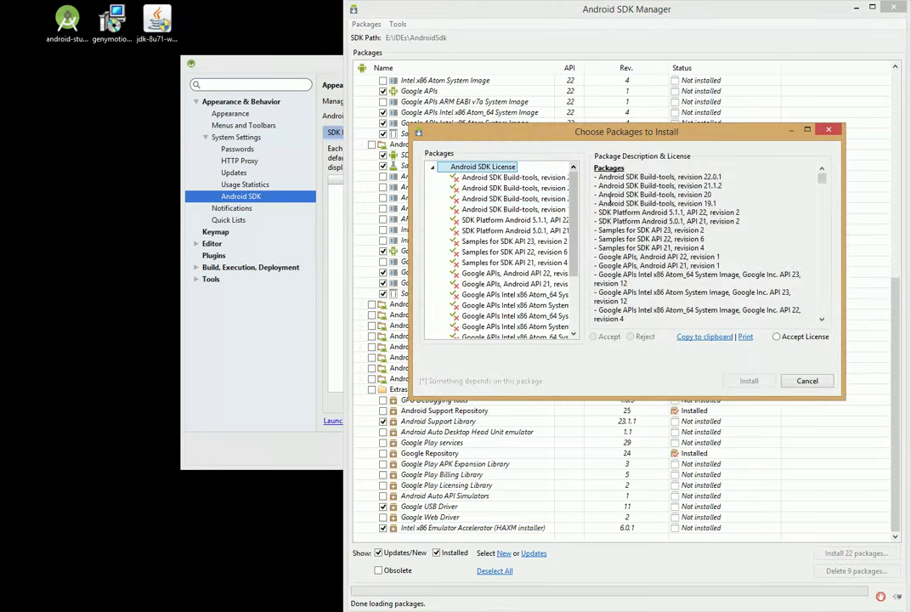
left_click(433, 167)
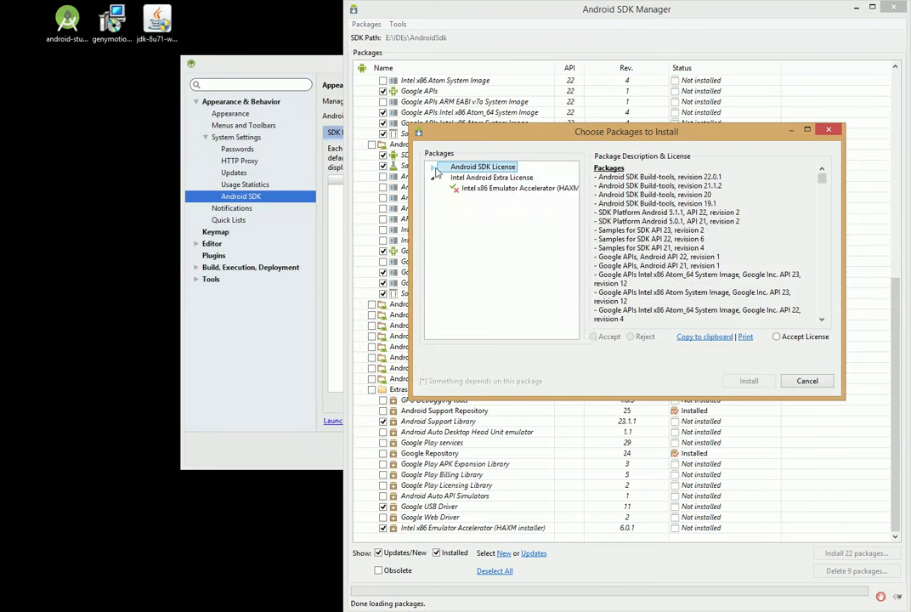
left_click(433, 178)
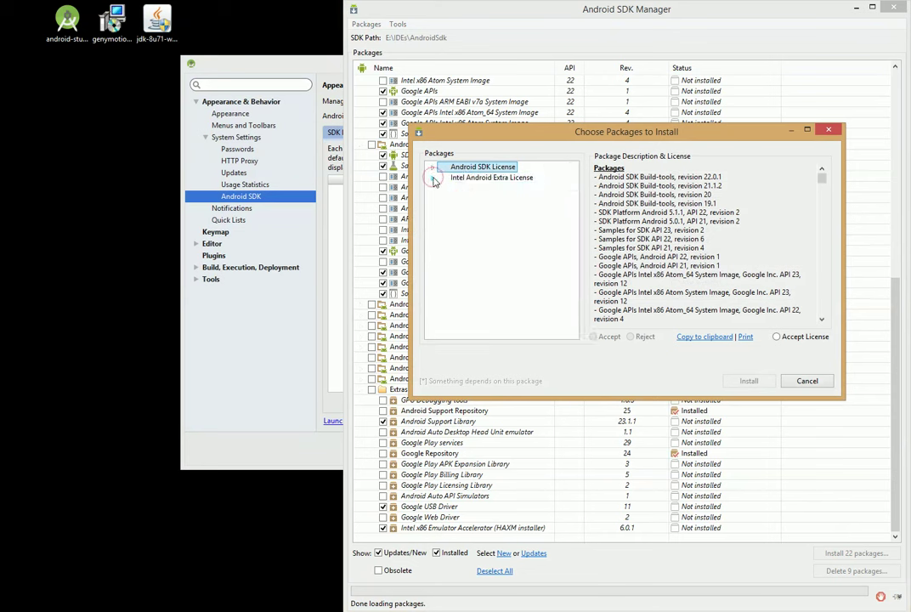
left_click(432, 178)
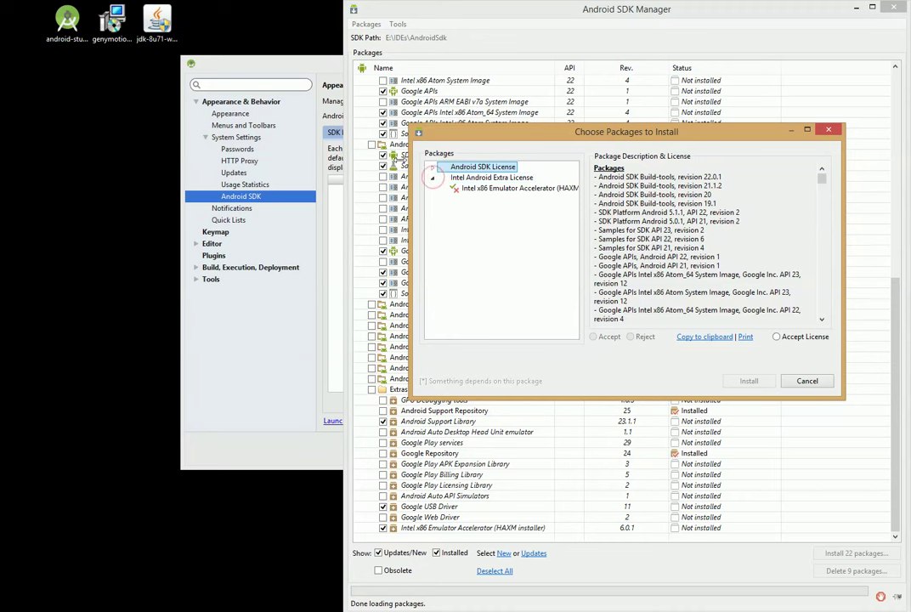
left_click(433, 167)
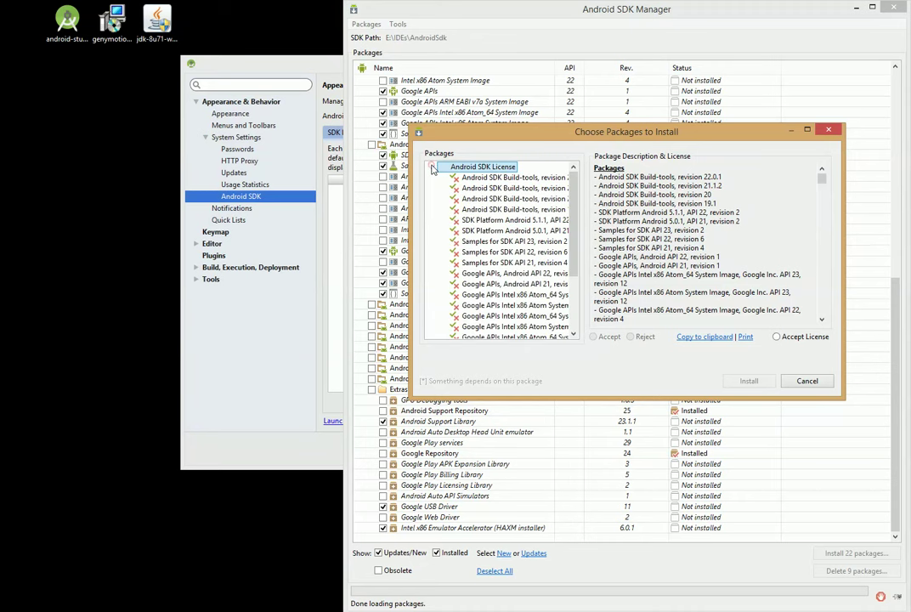
left_click(784, 337)
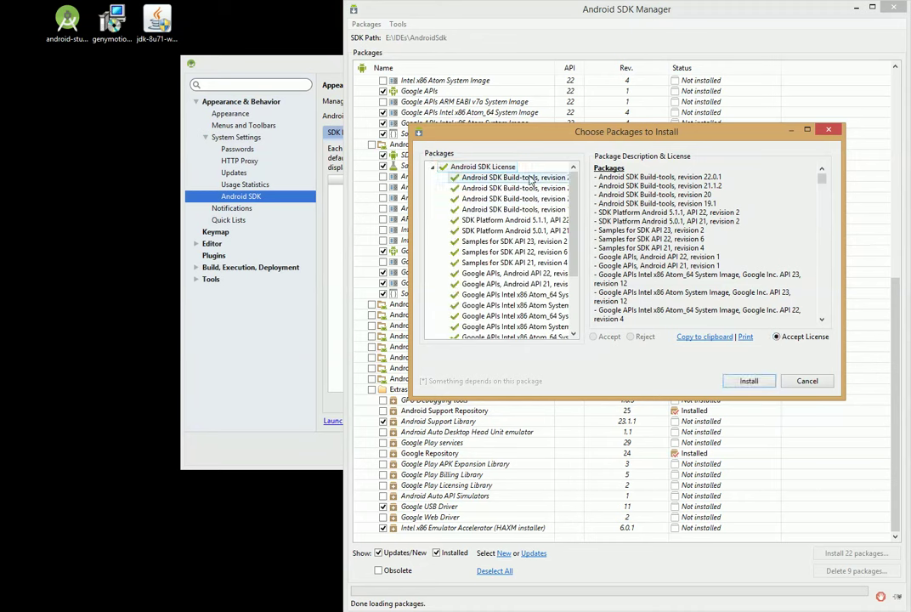
Accept the Intel Android Extra License, install the packages and check their installation status in the package list
left_click_drag(574, 204, 572, 246)
scroll(573, 246, "down", 2)
left_click(492, 316)
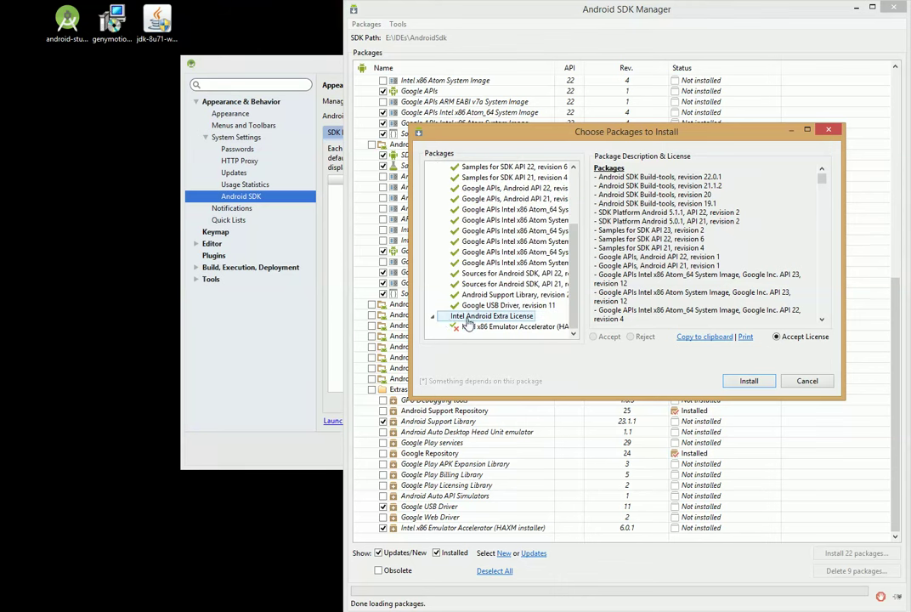
left_click(791, 337)
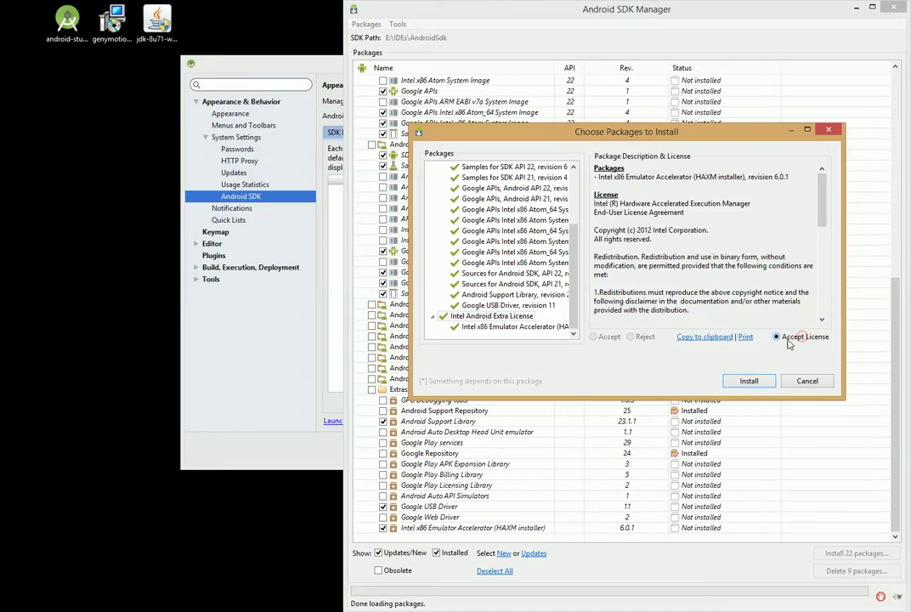
left_click(738, 379)
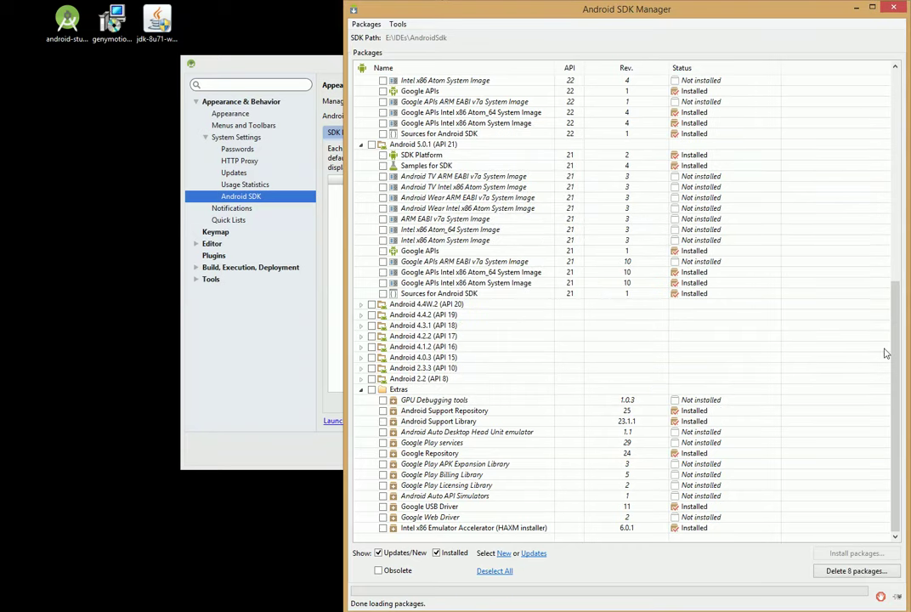
scroll(885, 353, "up", 12)
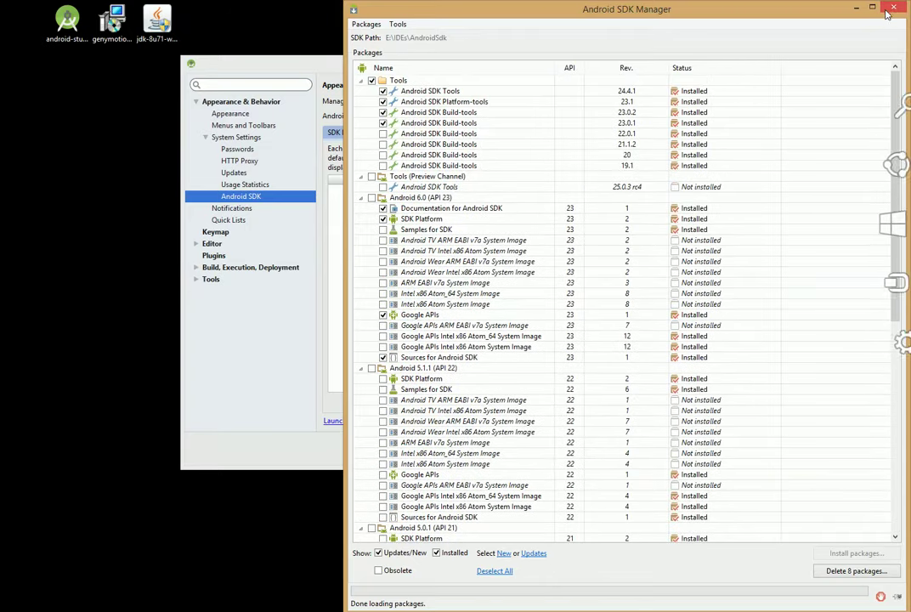
Close the SDK Manager and Default Settings, and launch AVD Manager from the AndroidSdk folder, selecting the existing Nexus One virtual device
key("alt+F4")
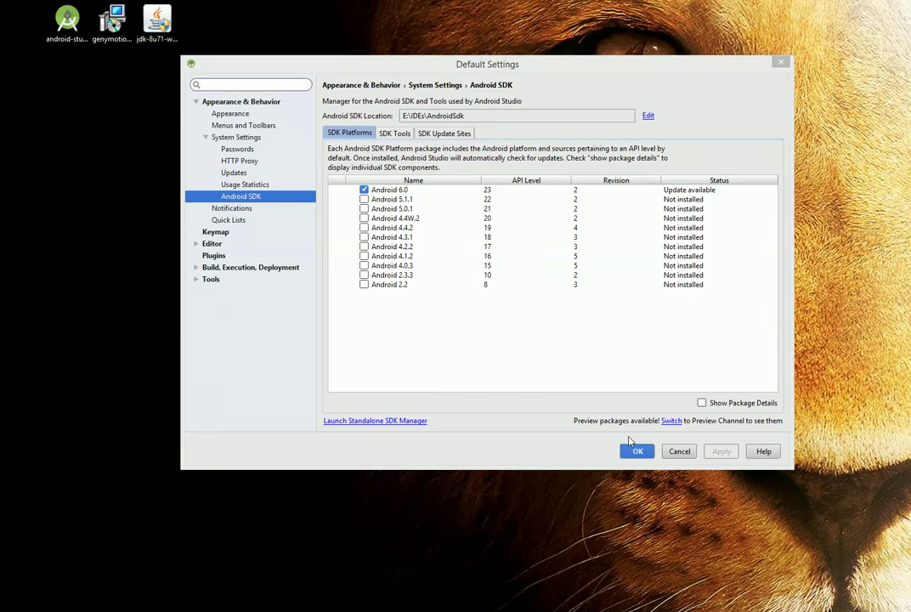
key("Escape")
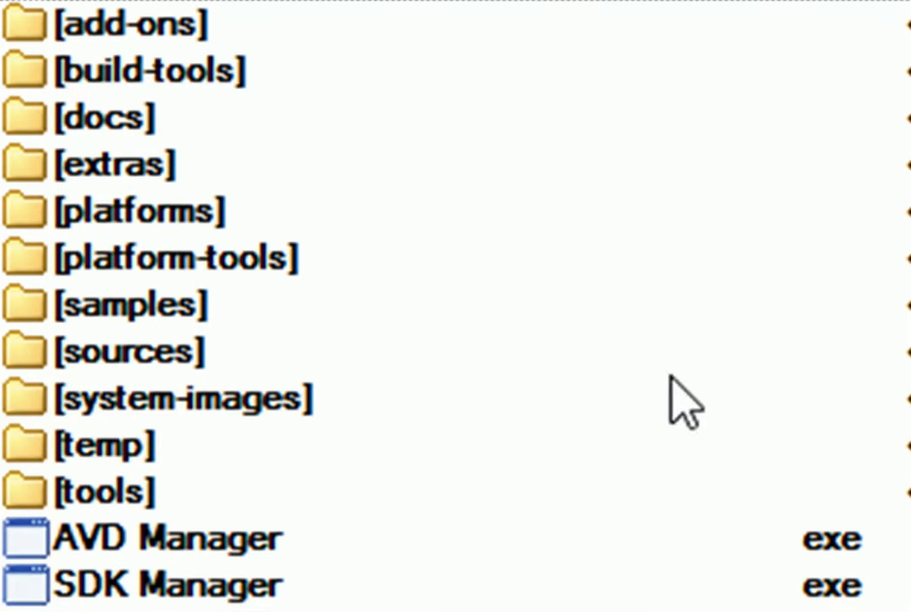
double_click(451, 2)
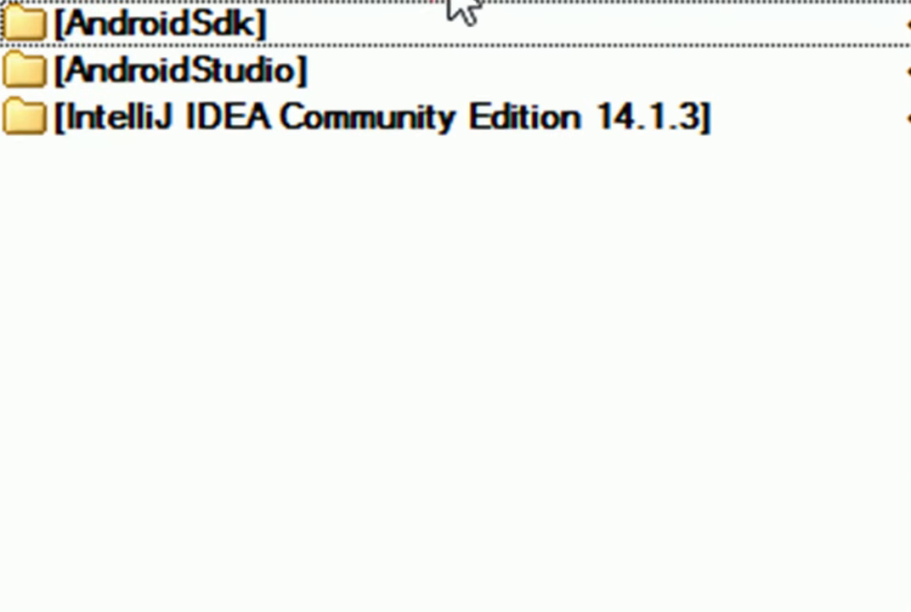
double_click(279, 27)
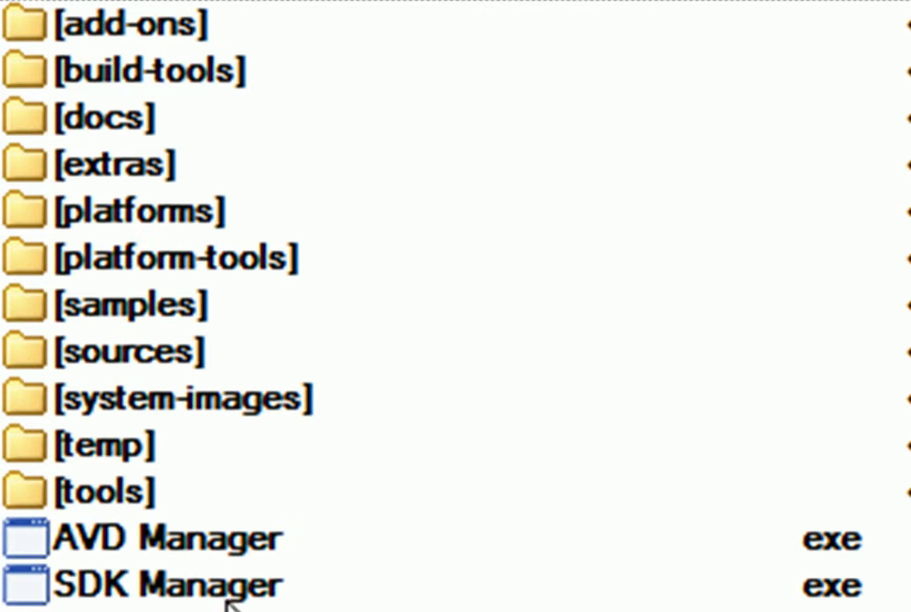
double_click(234, 531)
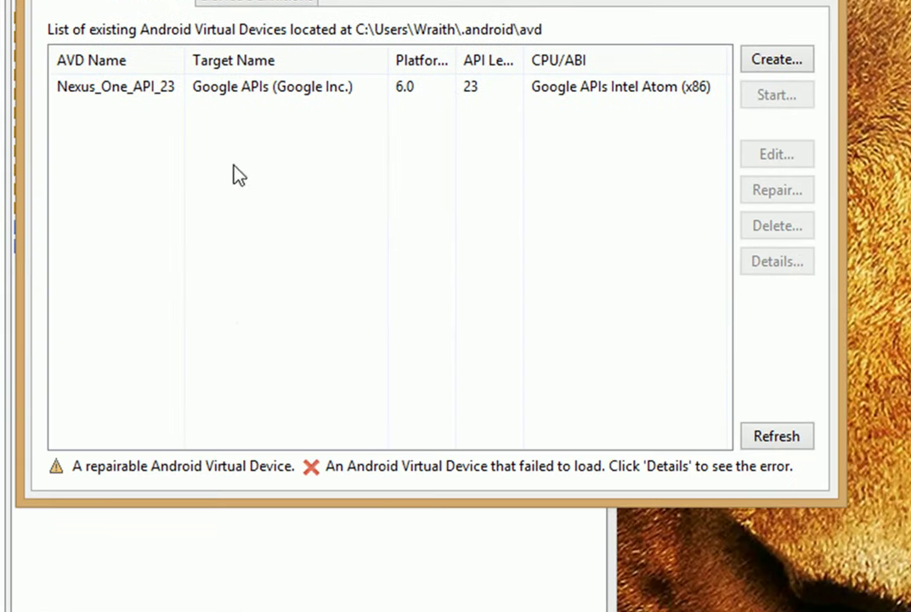
left_click(545, 86)
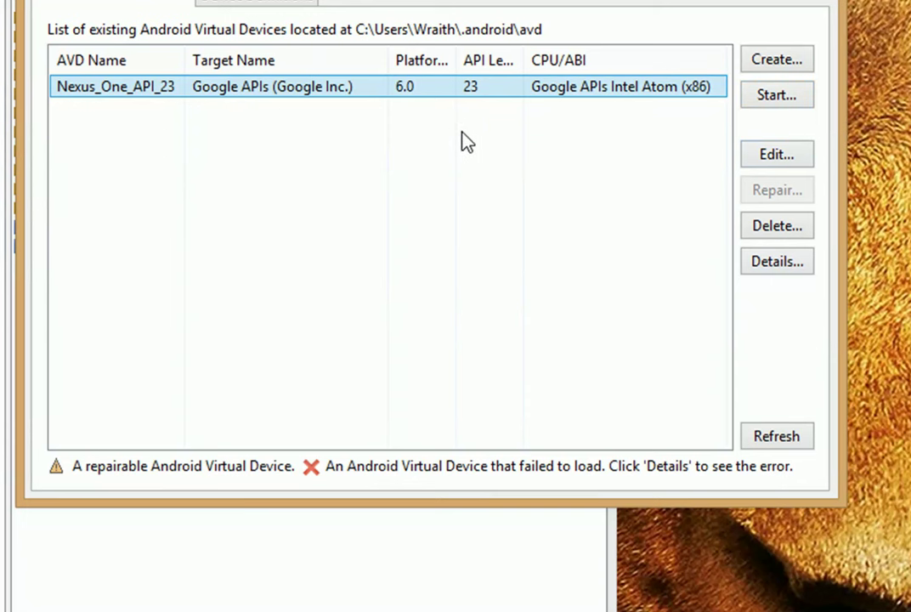
In the file manager, open the SDK's extras\intel\Hardware_Accelerated_Execution_Manager folder
key("alt+Tab")
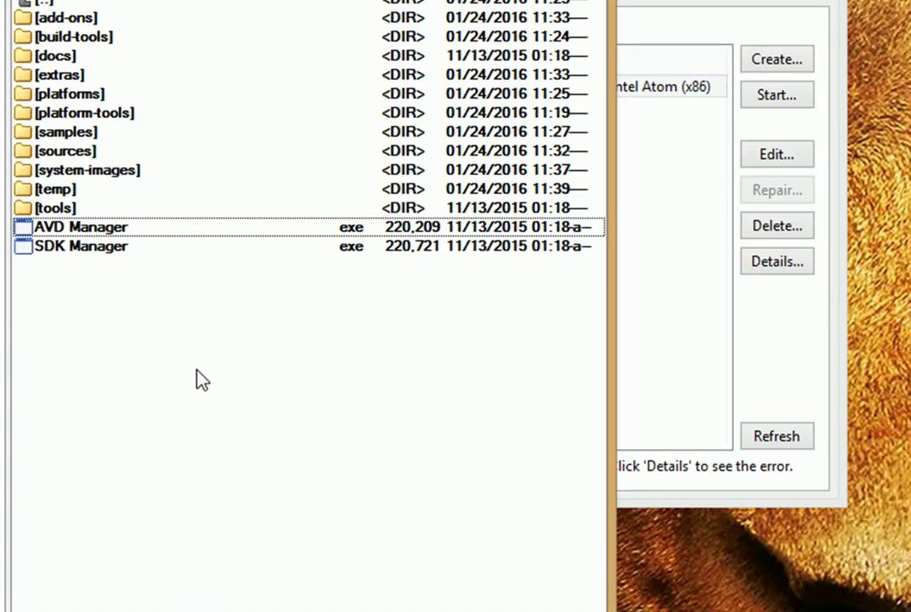
left_click(225, 75)
key("Return")
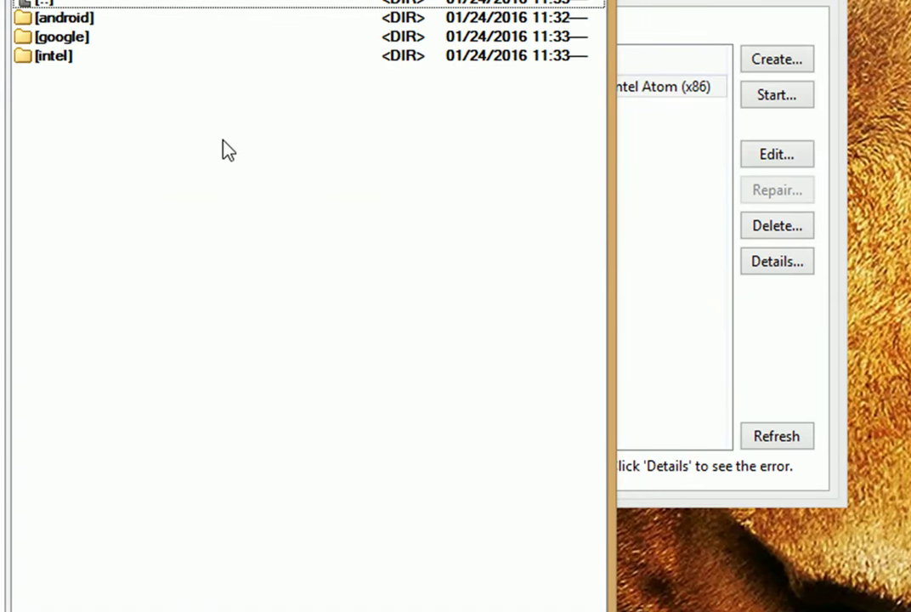
key("Down")
key("Down")
key("Down")
key("Return")
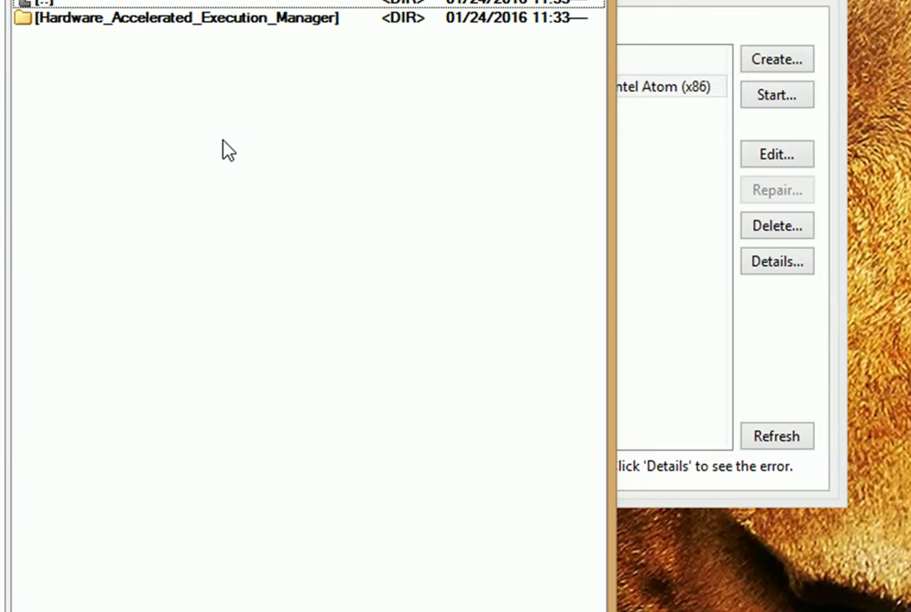
key("Down")
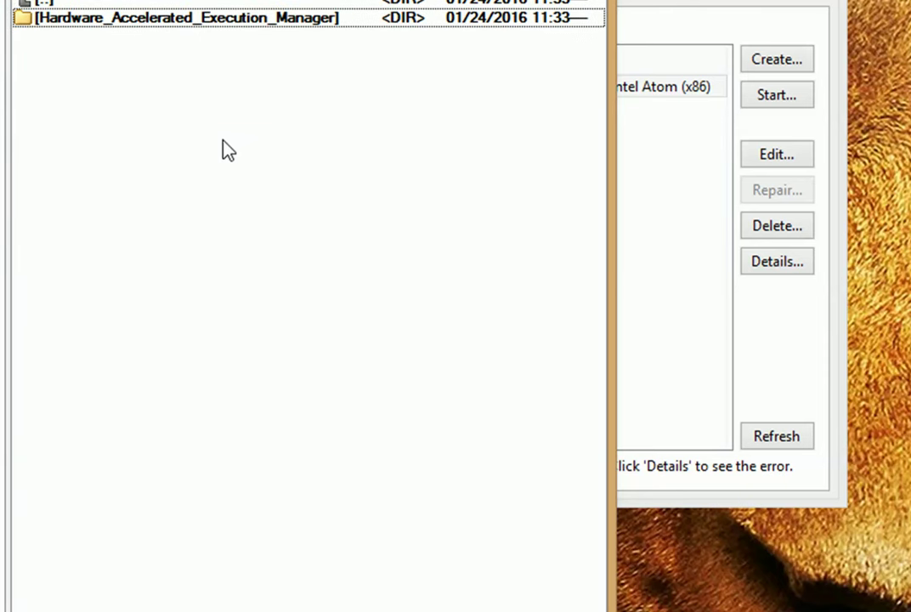
key("Return")
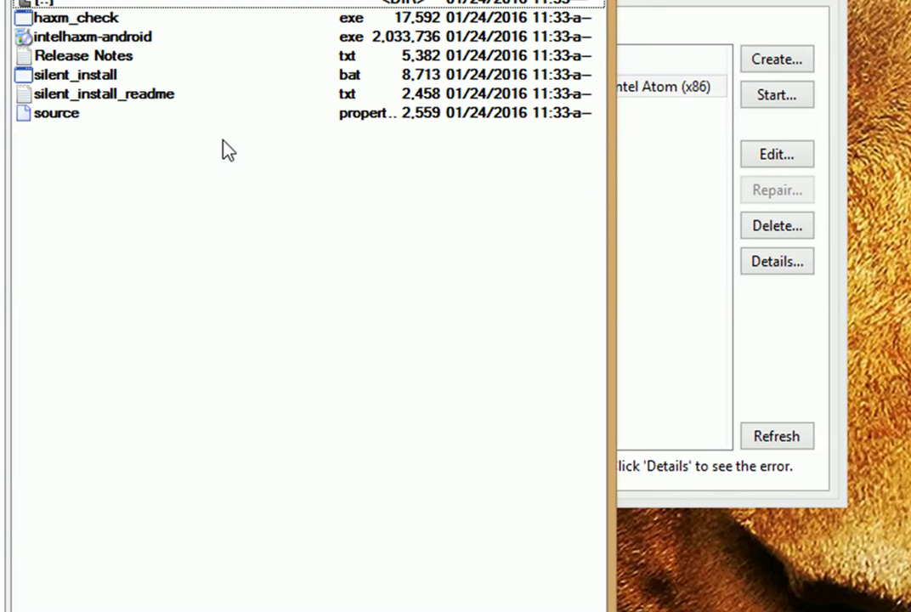
Run the intelhaxm-android installer and complete the Intel HAXM 6.0.1 setup with the offered settings
key("Down")
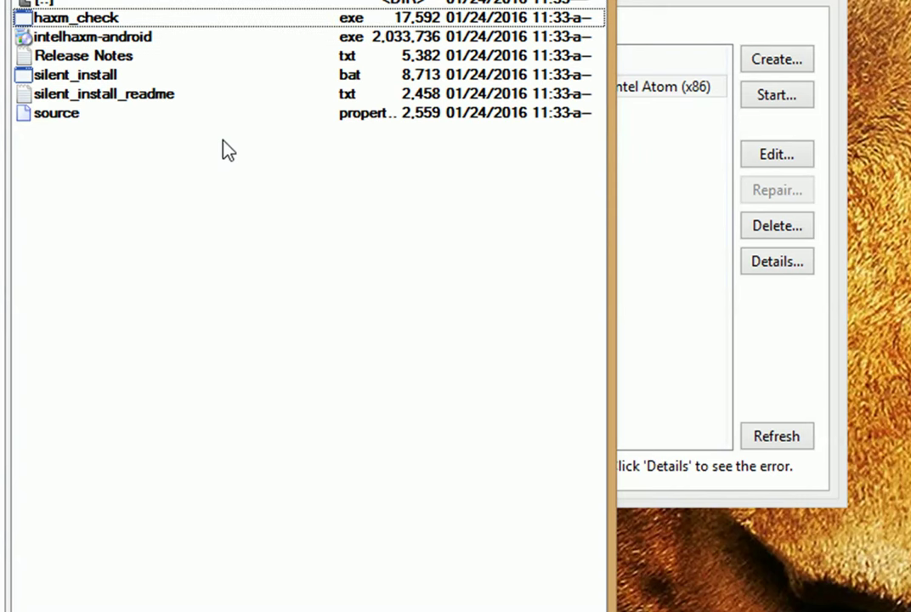
key("Down")
key("Return")
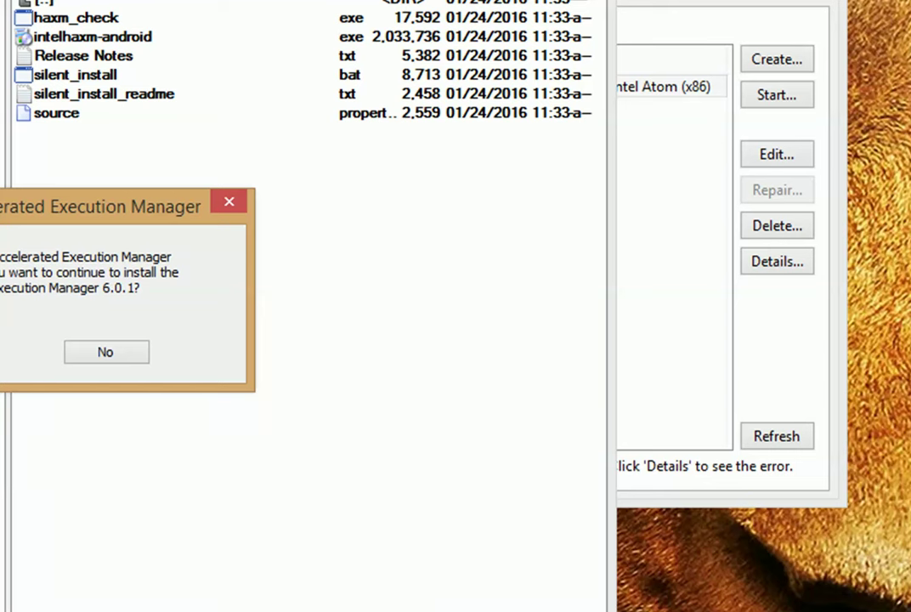
key("Return")
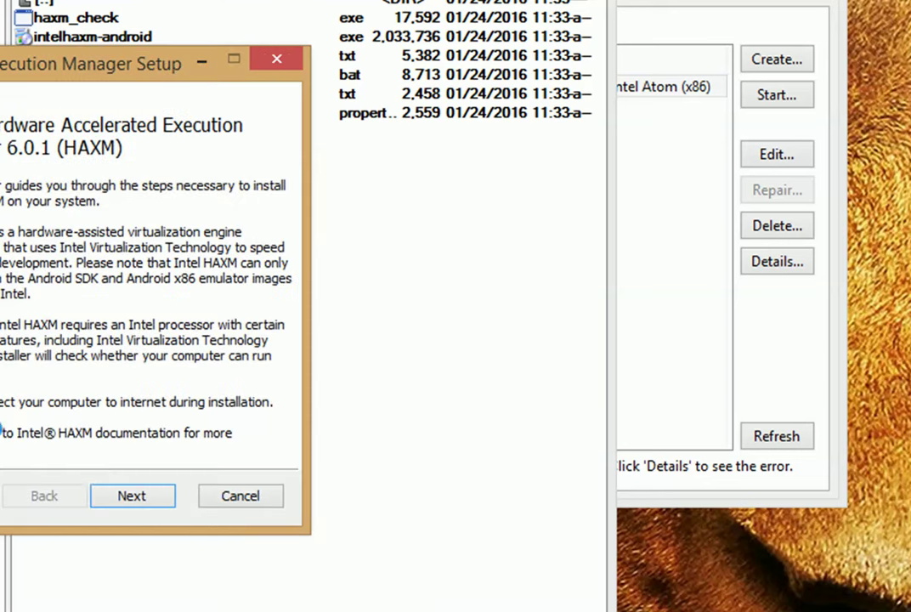
left_click(132, 495)
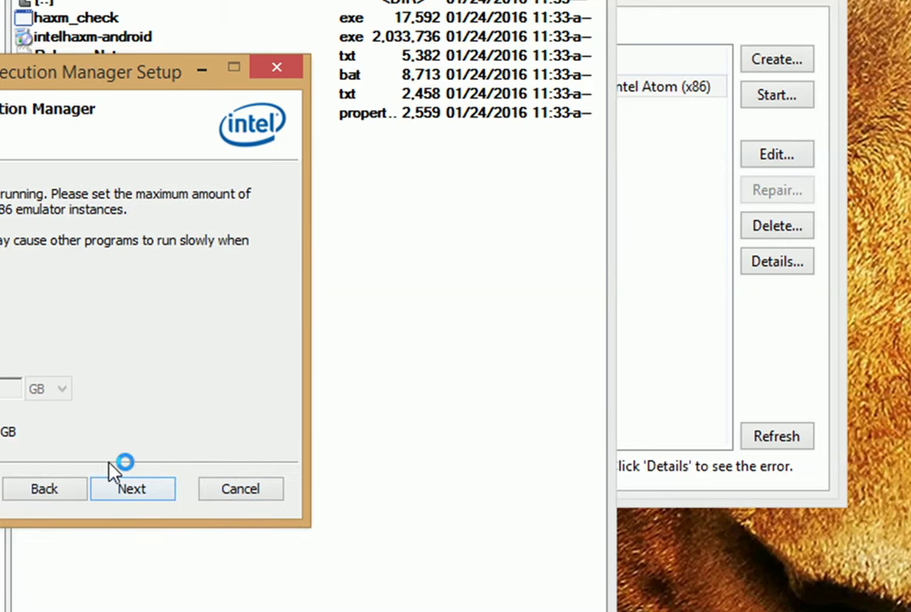
left_click(132, 491)
left_click(134, 490)
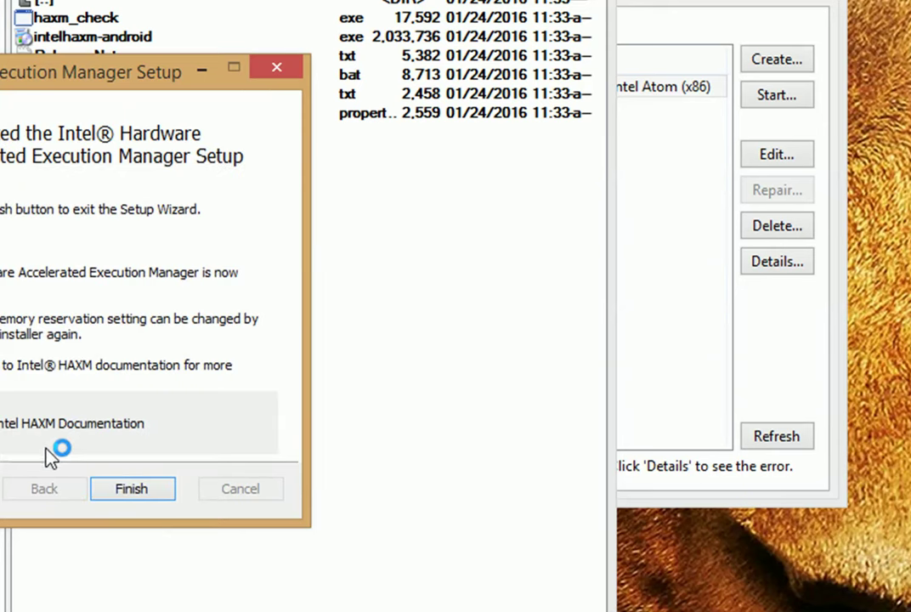
left_click(128, 491)
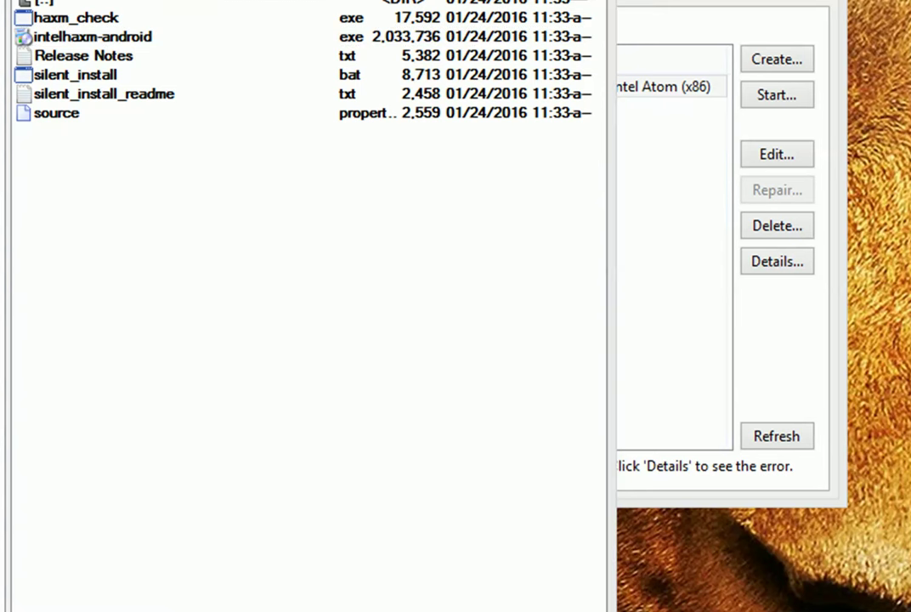
Return to the AVD Manager and start a new virtual device named android1
left_click(591, 2)
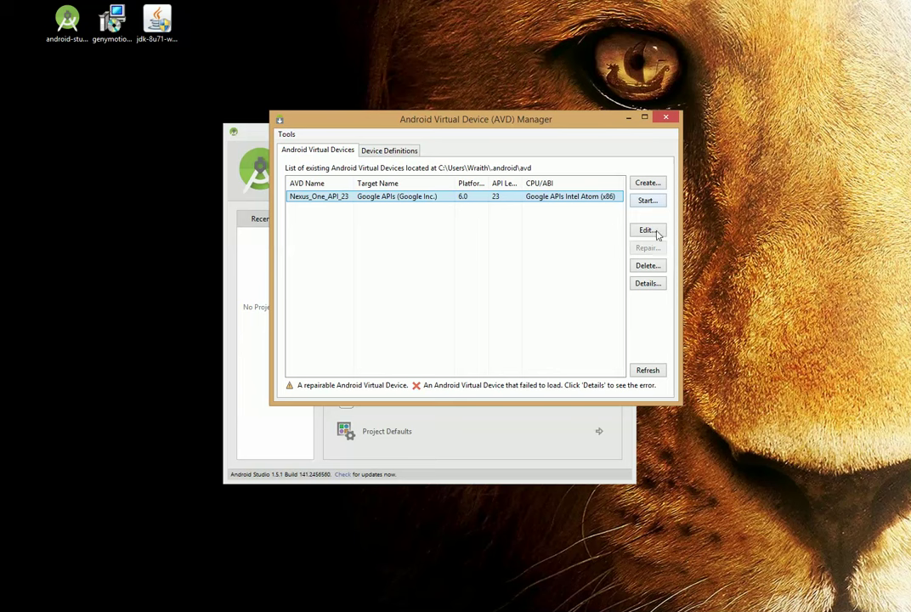
left_click(647, 185)
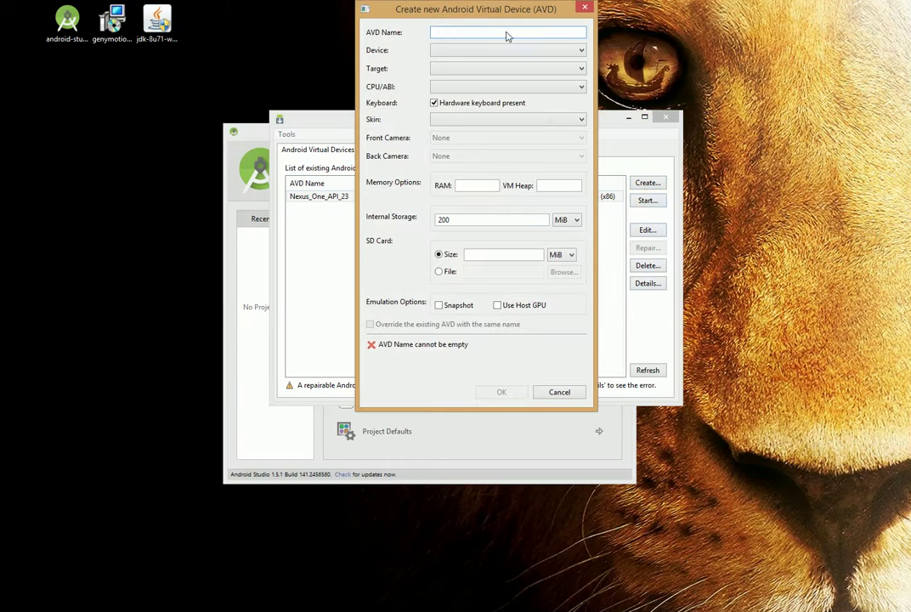
type("android1")
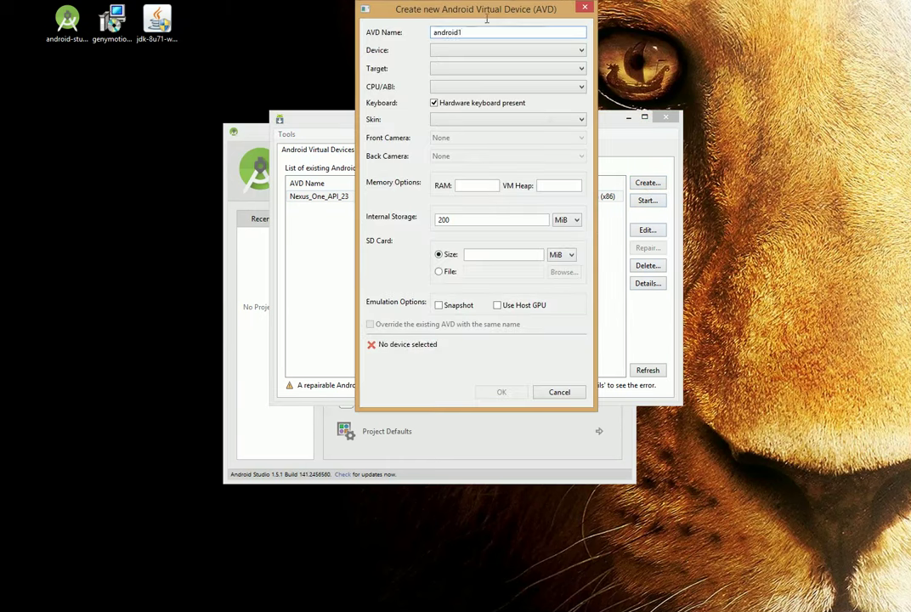
Browse the device definitions and choose 2.7" QVGA slider (240 × 320: ldpi) for the new virtual device
left_click(578, 50)
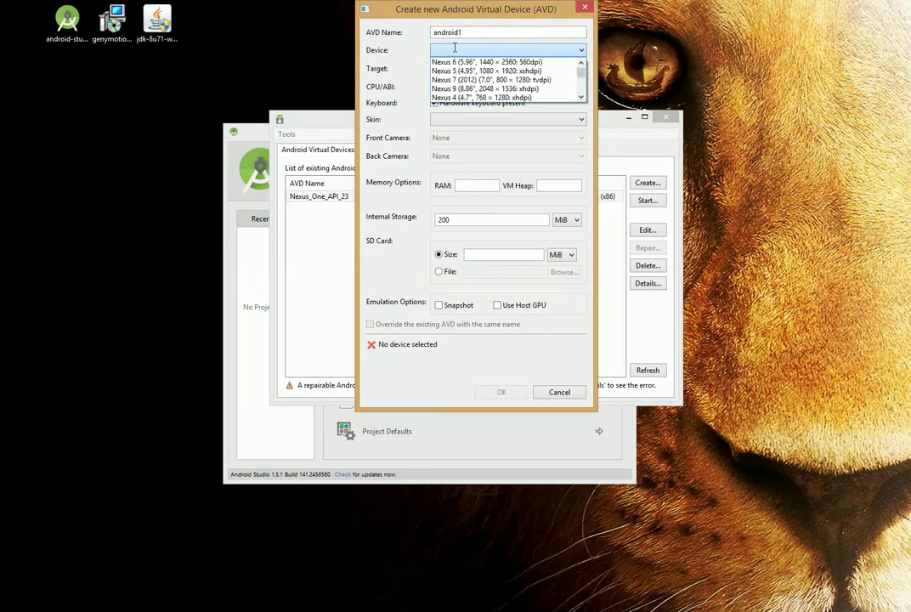
key("Down")
key("Down")
key("Down")
key("Down")
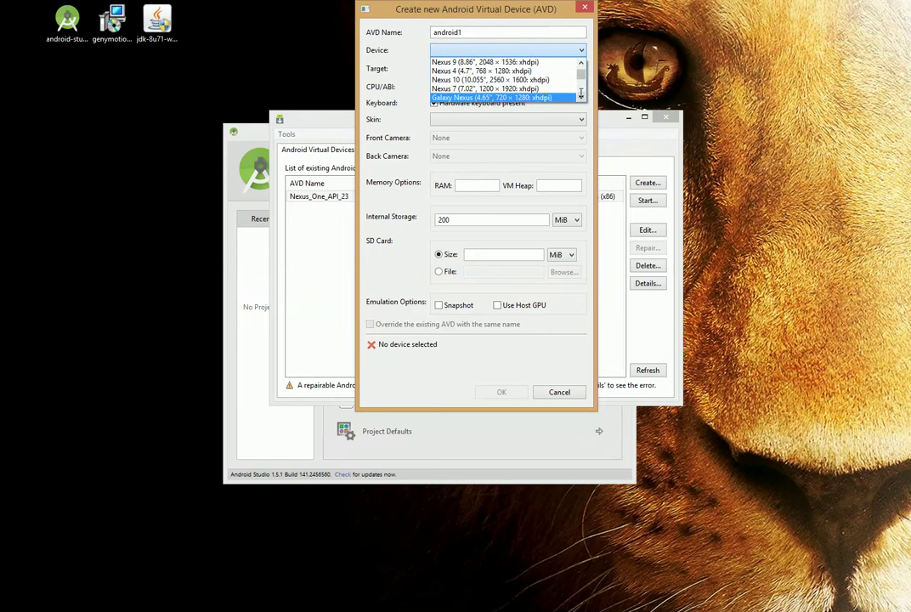
key("Down")
key("Down")
key("Down")
key("Down")
key("Down")
key("Down")
key("Down")
key("Down")
scroll(581, 91, "down", 2)
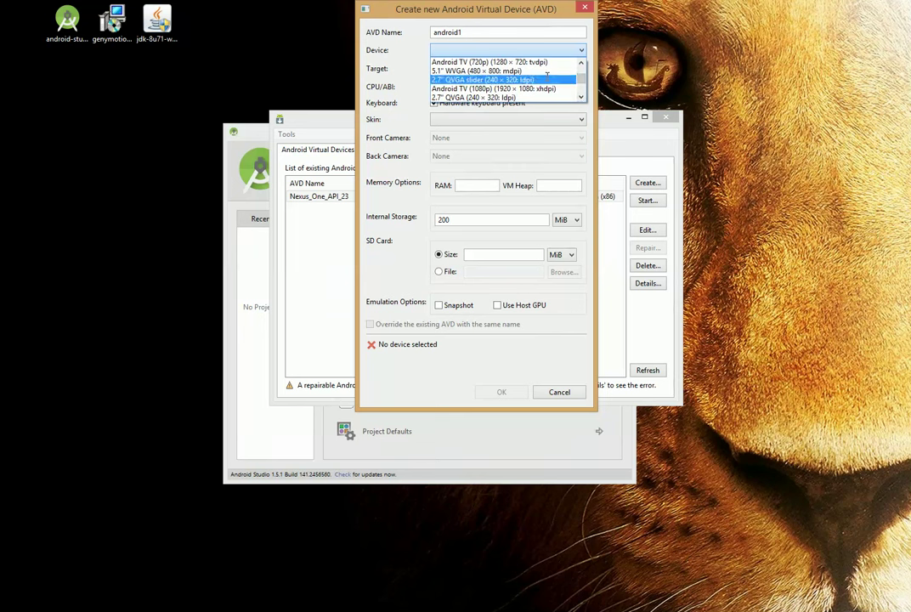
left_click(548, 79)
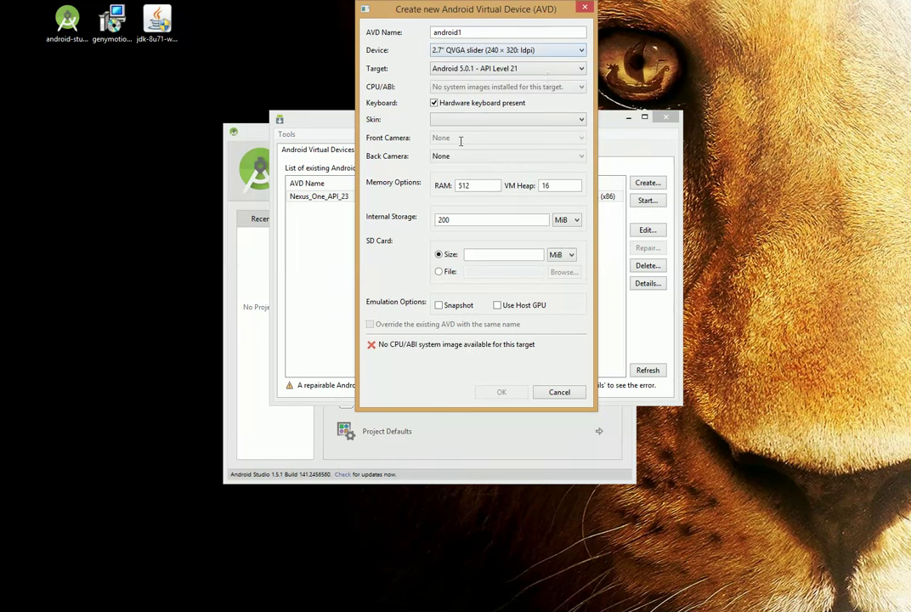
Try Google APIs (Google Inc.) - API Level 21 as the target and check its CPU/ABI choices
left_click(512, 69)
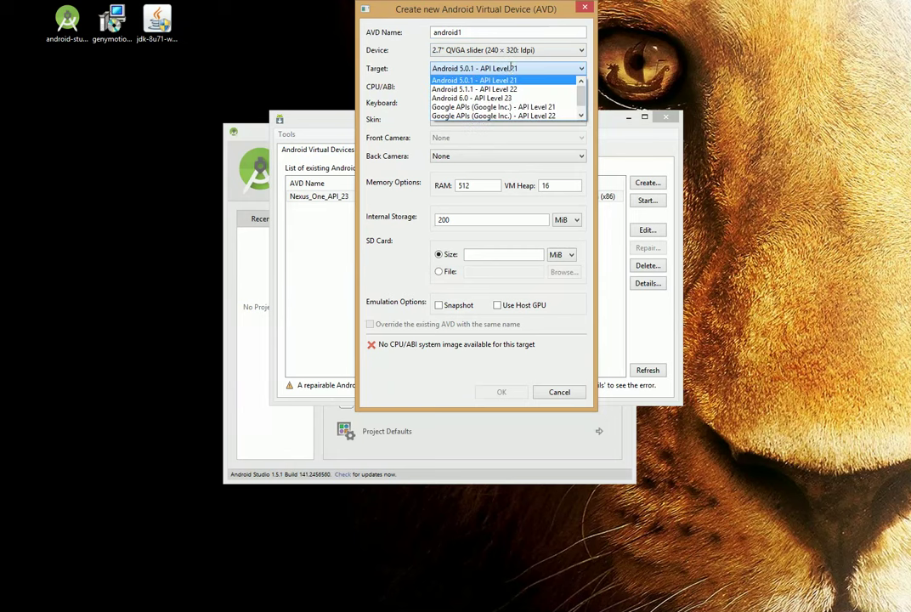
left_click(520, 107)
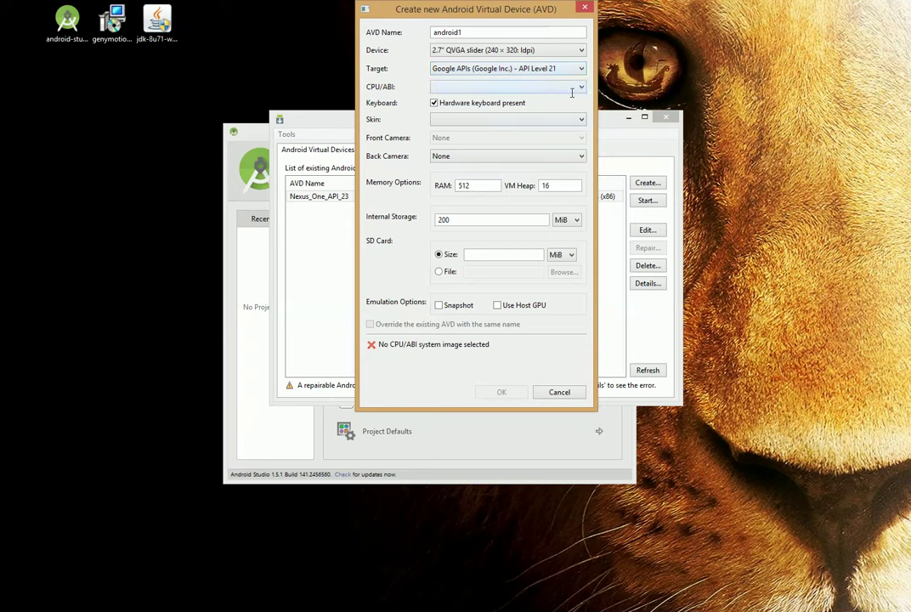
left_click(554, 87)
left_click(549, 68)
Set the target to Google APIs (Google Inc.) - API Level 23 and the CPU/ABI to Google APIs Intel Atom (x86_64)
left_click(549, 68)
left_click(567, 113)
left_click(484, 89)
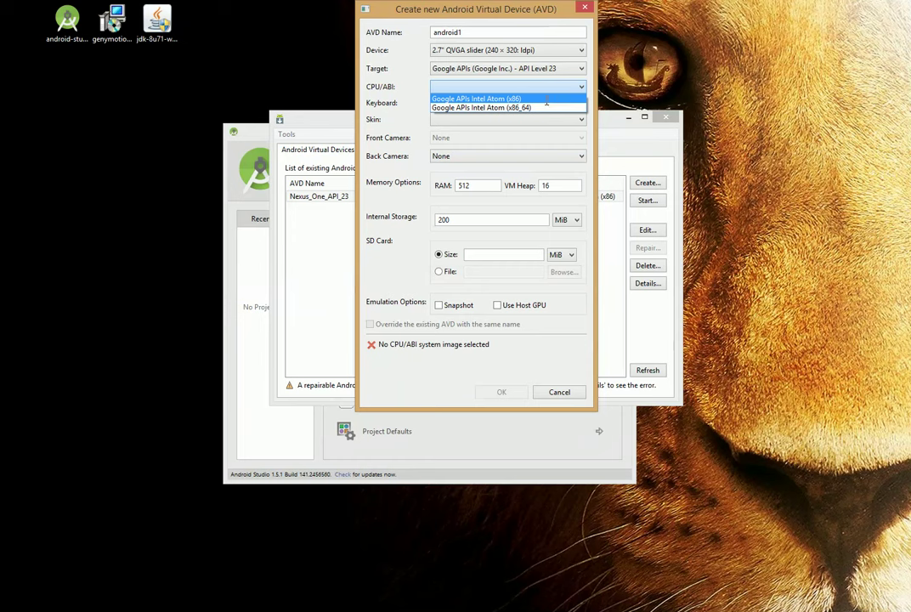
key("Down")
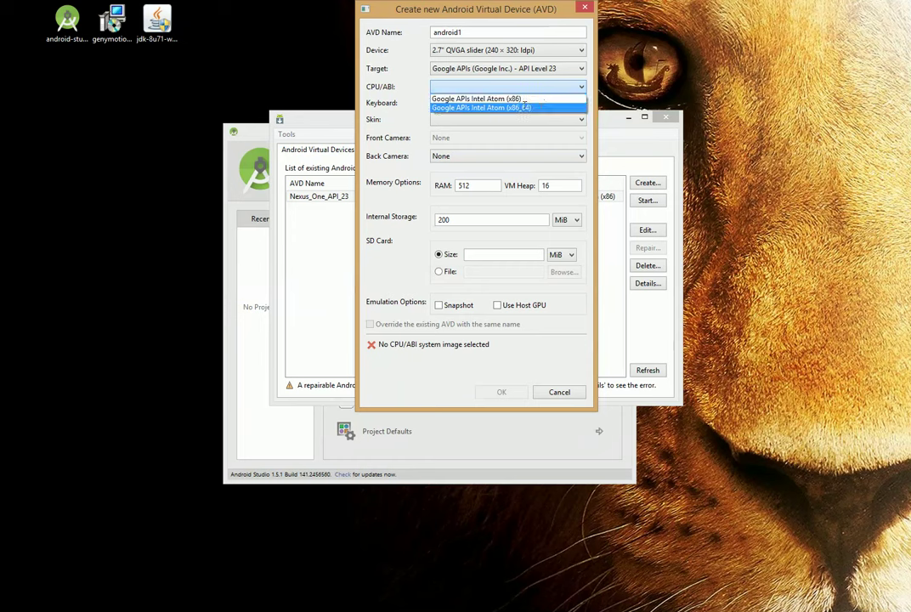
key("Return")
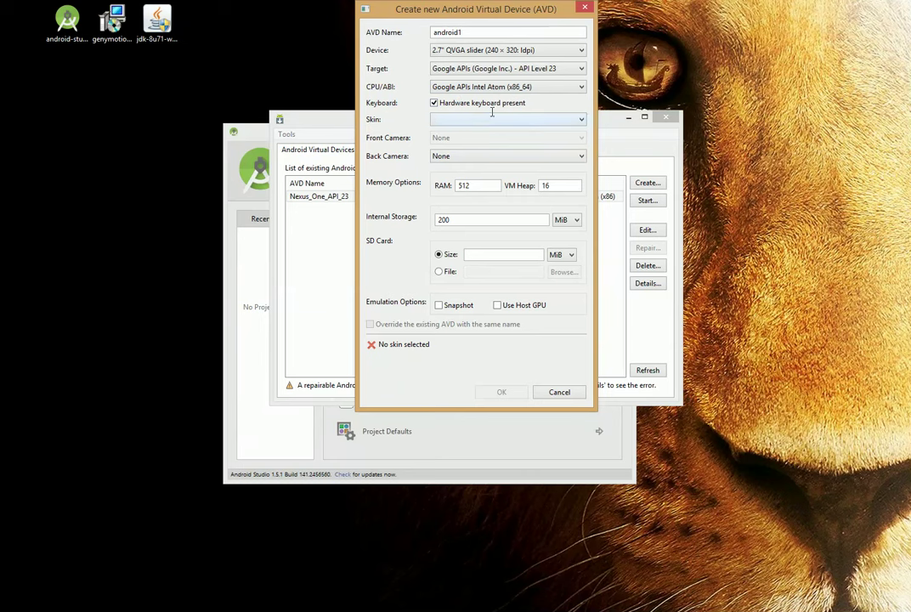
Try the Skin with dynamic hardware controls and HVGA options as the virtual device's skin
left_click(503, 119)
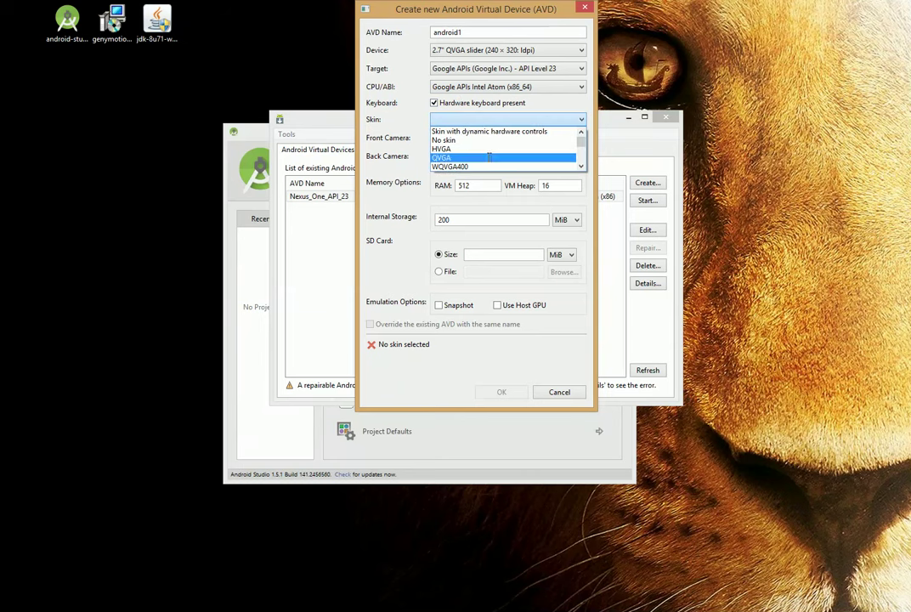
left_click(544, 131)
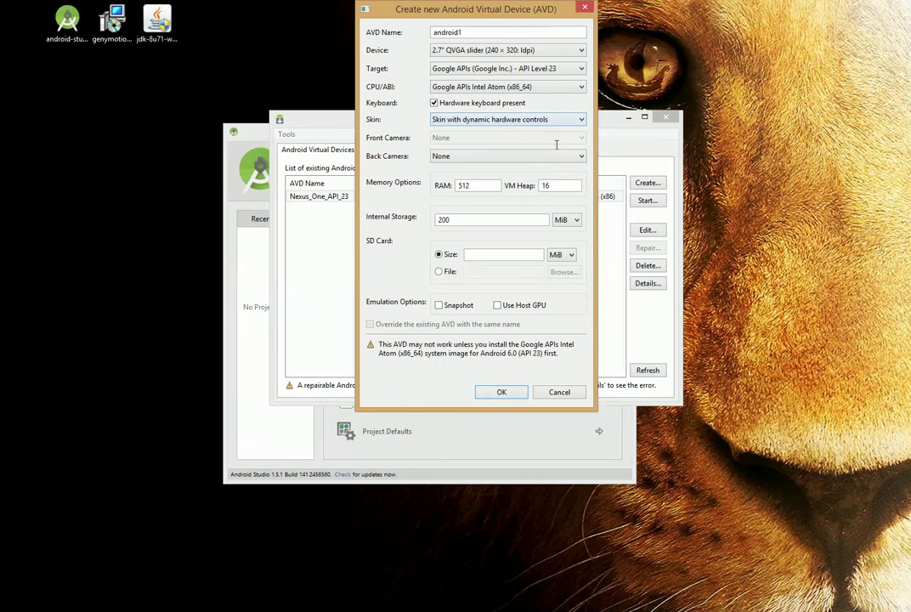
left_click(504, 119)
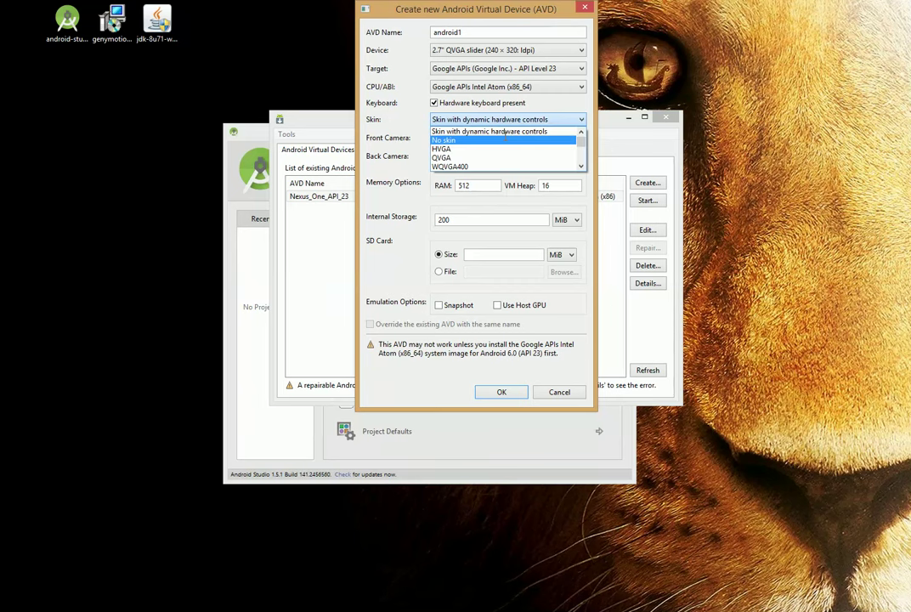
key("Down")
key("Down")
key("Return")
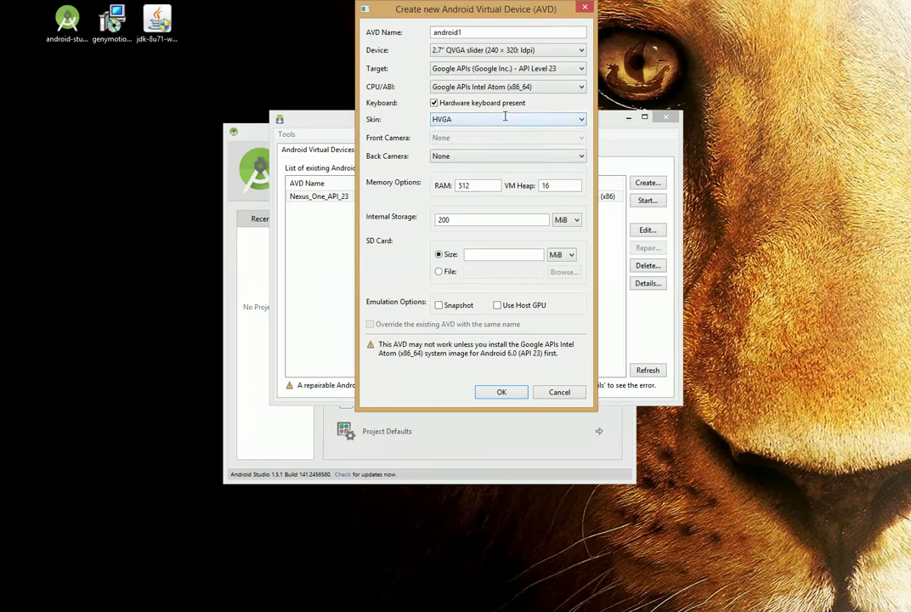
Set the virtual device's skin to No skin
left_click(505, 119)
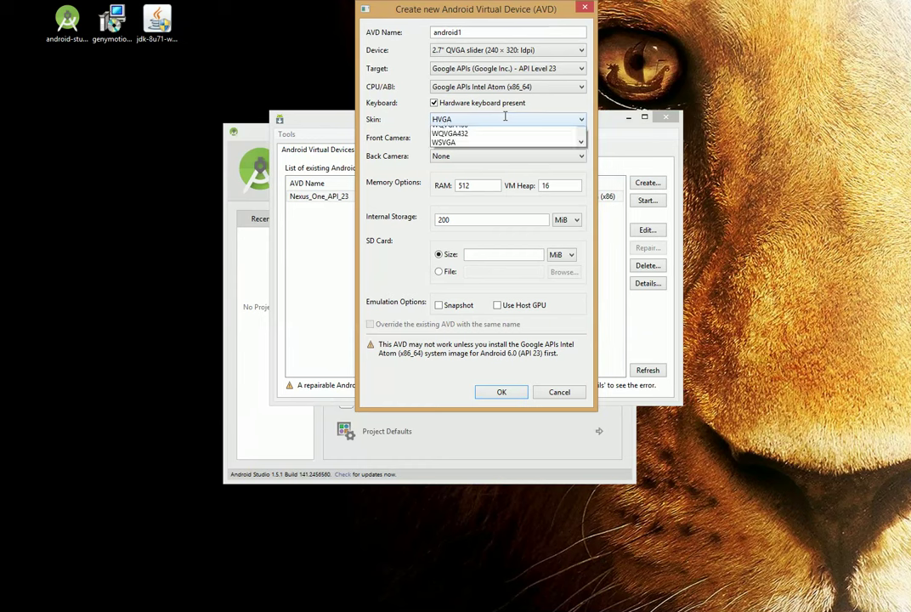
scroll(496, 144, "up", 1)
left_click(496, 139)
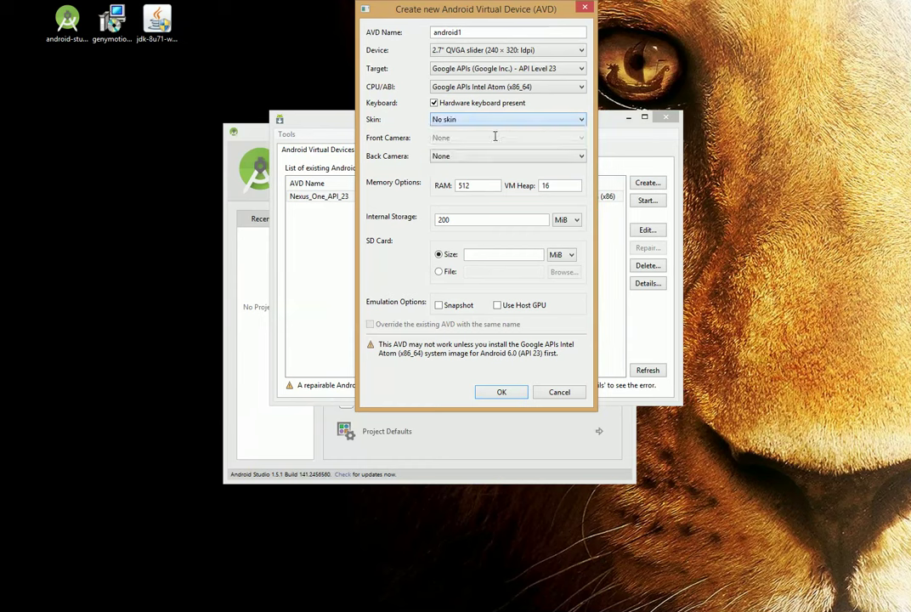
Enable Use Host GPU for the virtual device, create android1, and close the creation summary
double_click(466, 185)
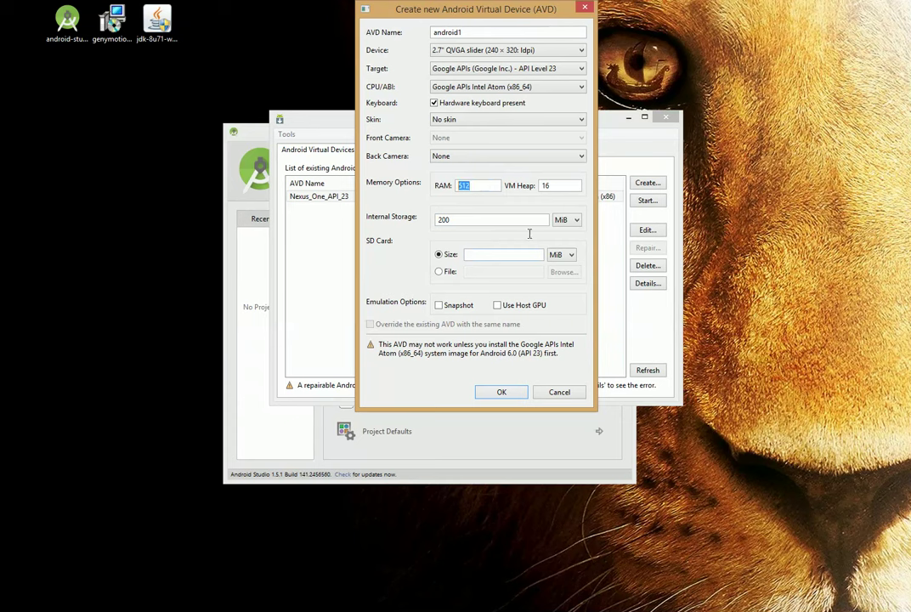
left_click(499, 306)
left_click(502, 392)
left_click_drag(476, 61, 463, 103)
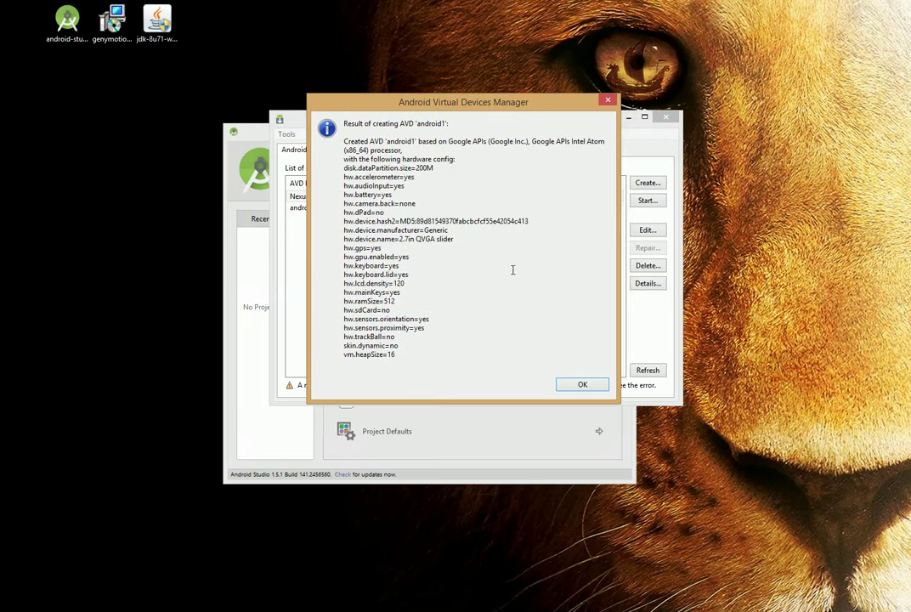
left_click(583, 382)
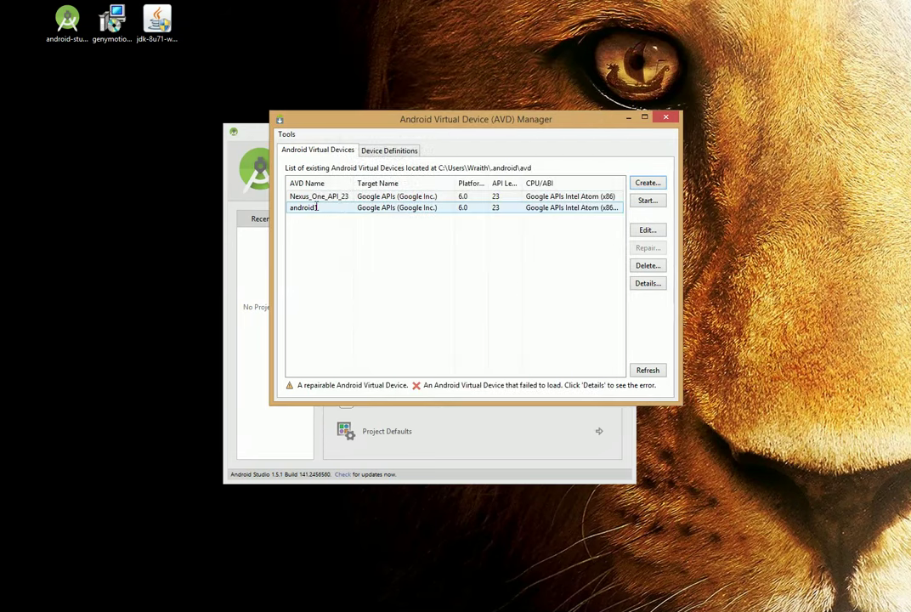
Launch the android1 virtual device with the default launch options and dismiss its Welcome tip
left_click(336, 208)
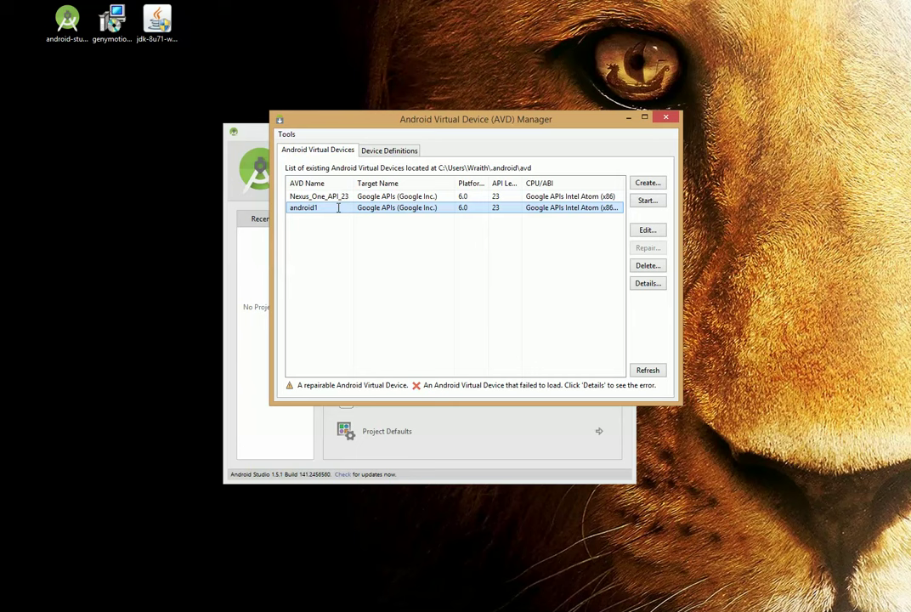
left_click(648, 200)
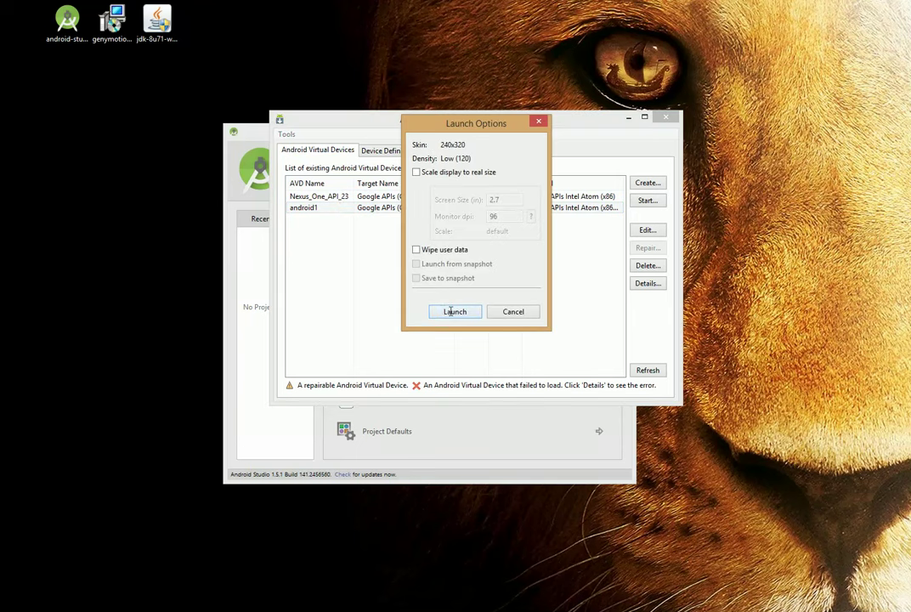
left_click(452, 311)
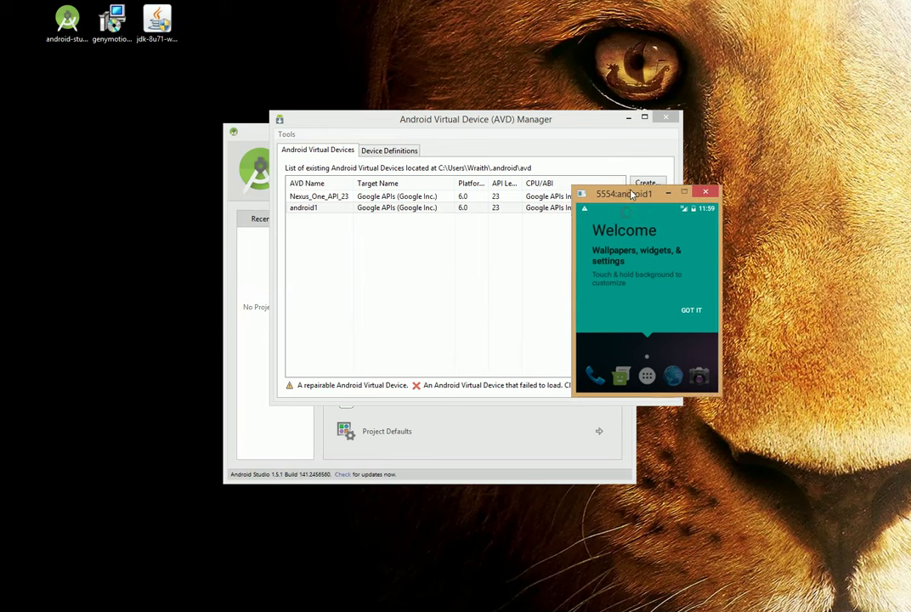
left_click(691, 291)
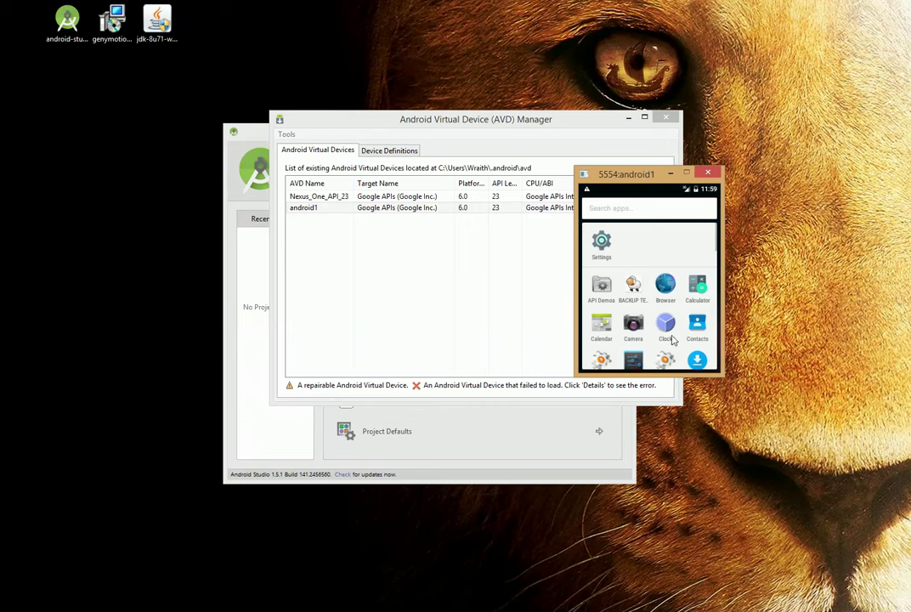
Look through the installed apps in the emulator's app list and leave the list
scroll(672, 340, "down", 5)
scroll(639, 263, "up", 5)
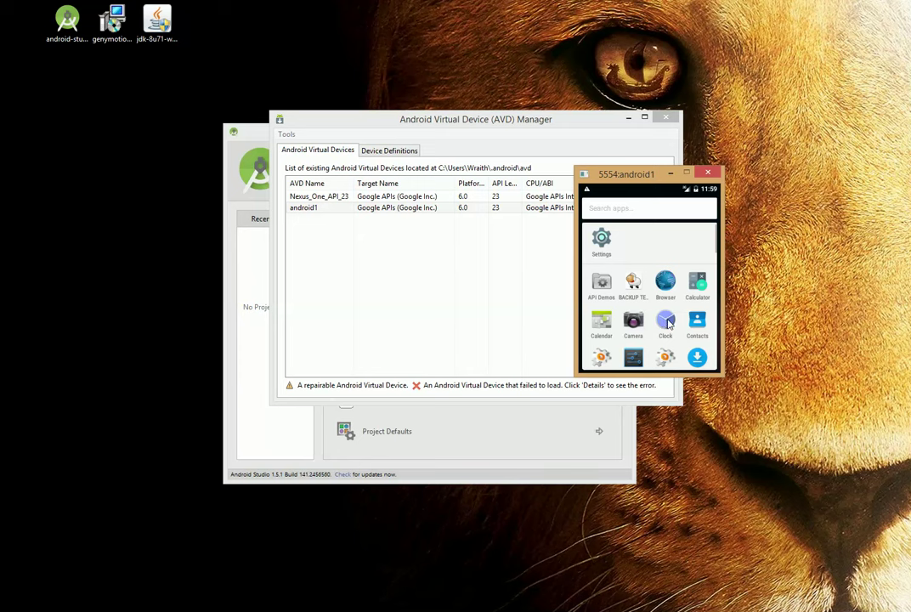
key("Escape")
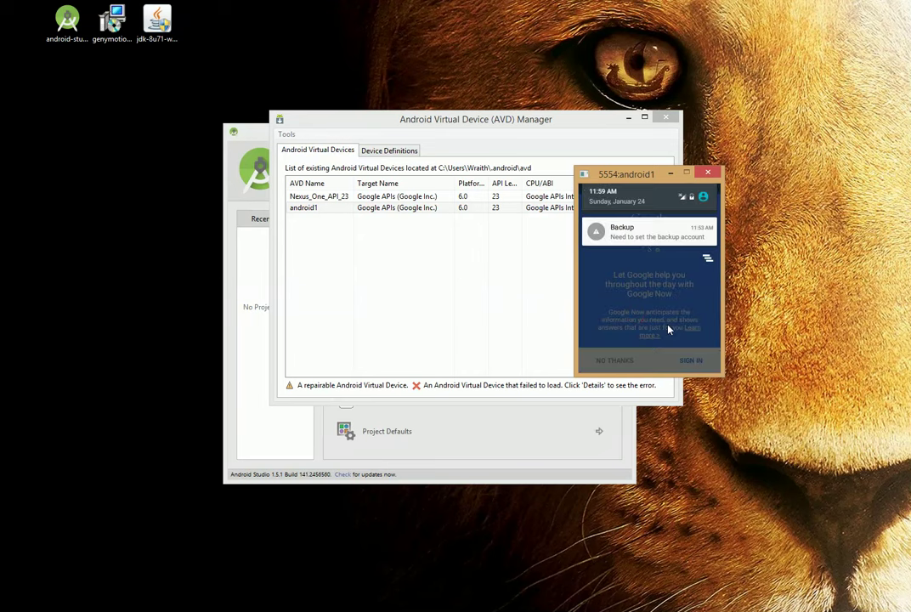
Close the emulator's notification shade and decline the Google Now setup
left_click(668, 303)
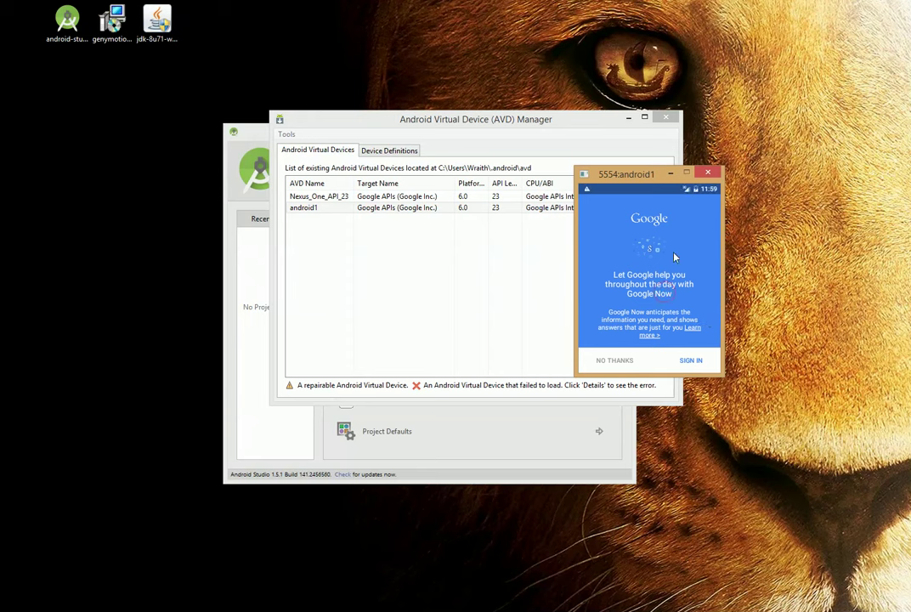
left_click(625, 363)
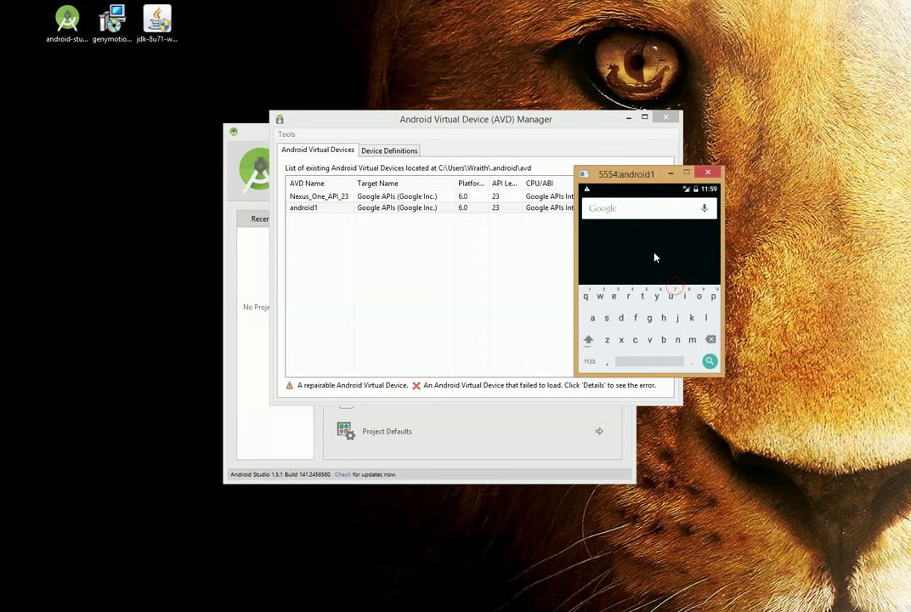
left_click(653, 252)
Test the emulator's on-screen keyboard by entering random letters beginning with "yygh" in the Google search box, and return to the home screen
left_click(649, 209)
left_click(645, 207)
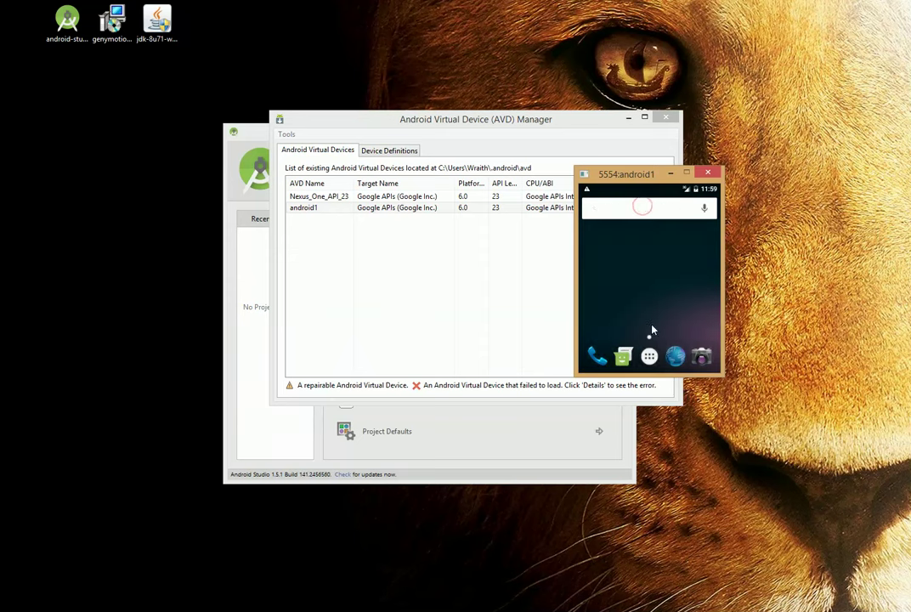
type("yyghkyr")
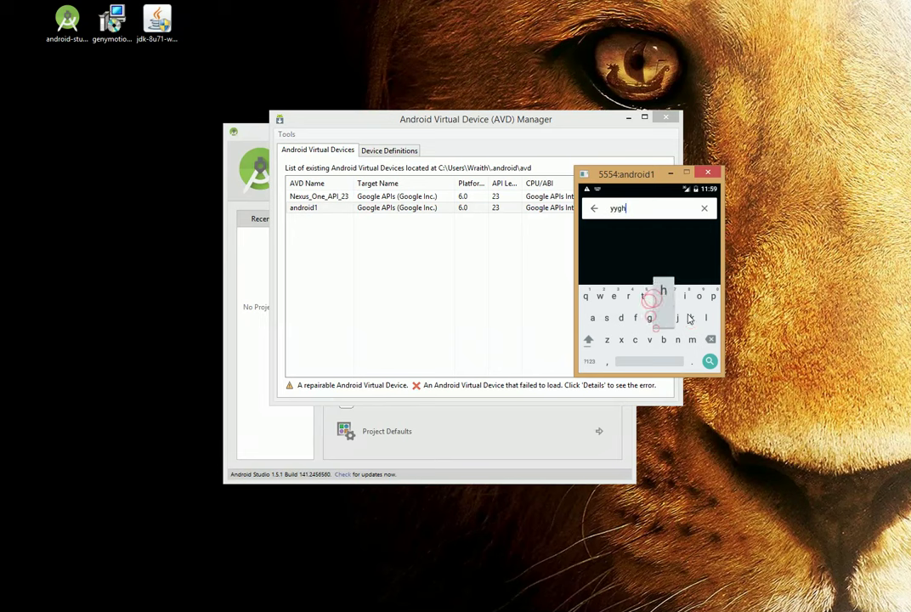
left_click(700, 301)
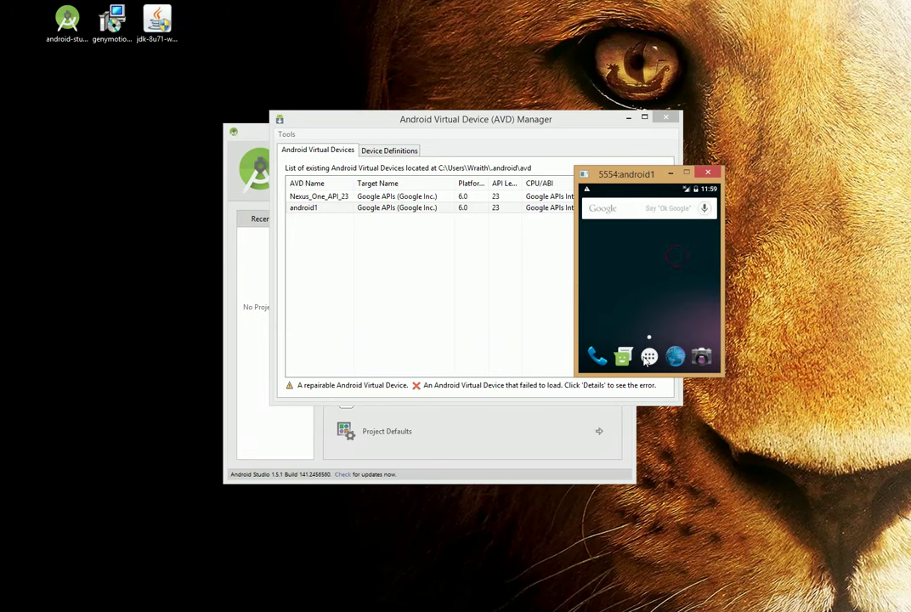